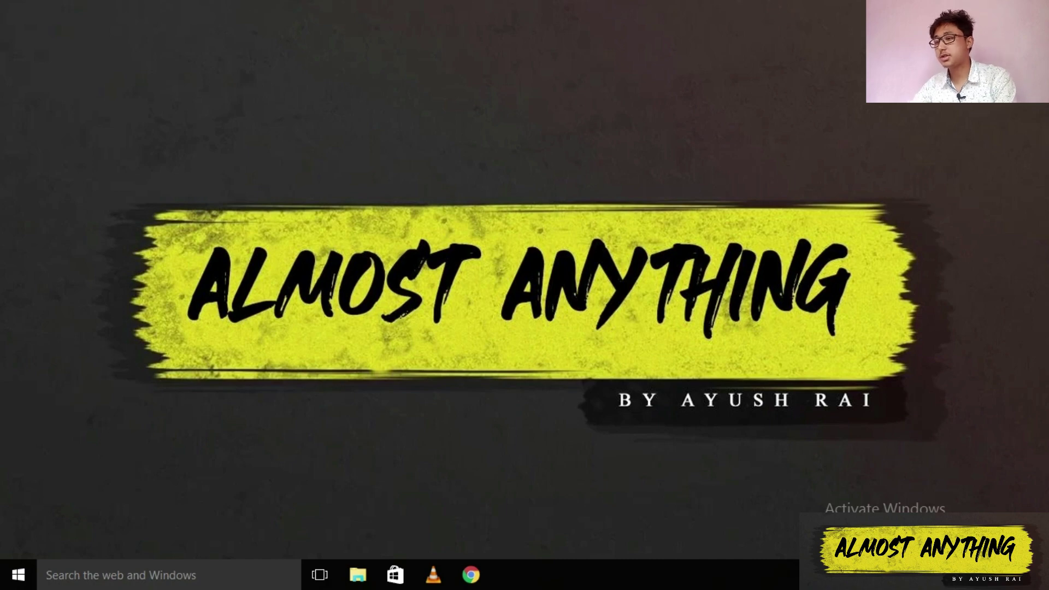
Step: Run Set-up from E:\Software\Adobe\Adobe PremierePro11All in File Explorer
click(357, 575)
click(68, 347)
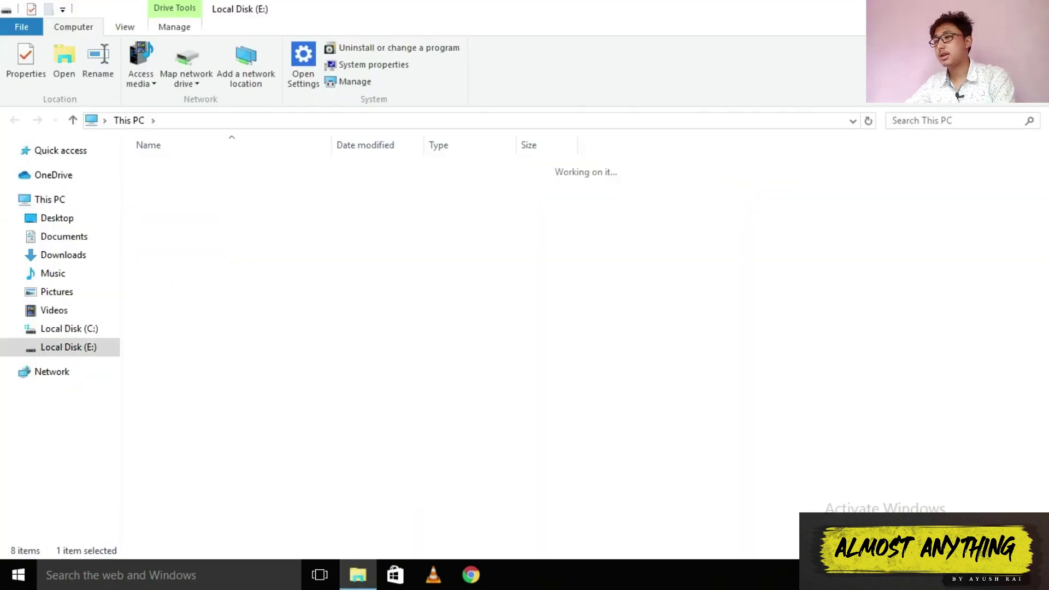
key(Down)
key(Return)
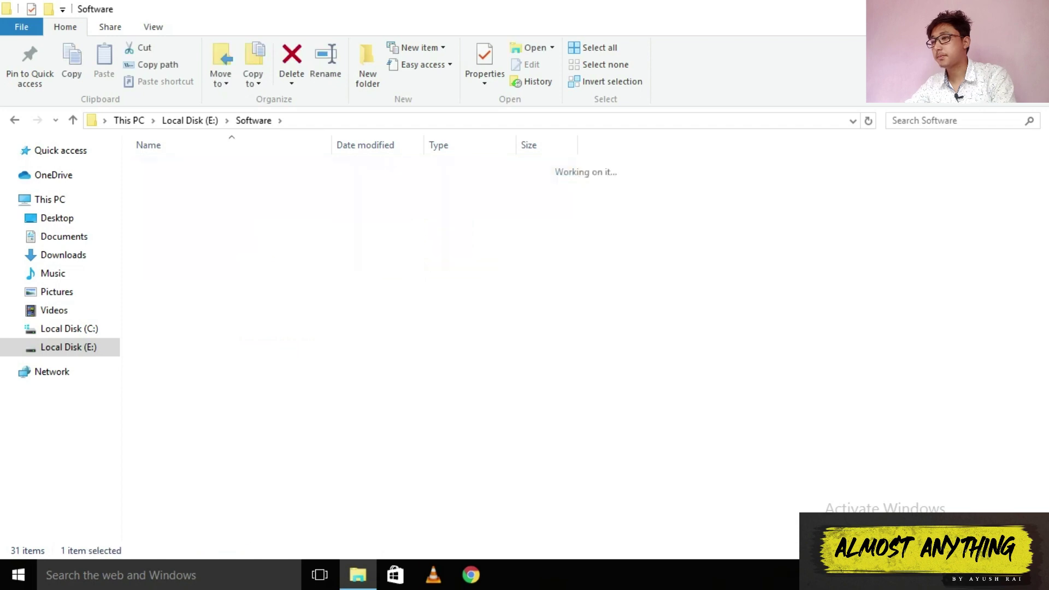
key(Return)
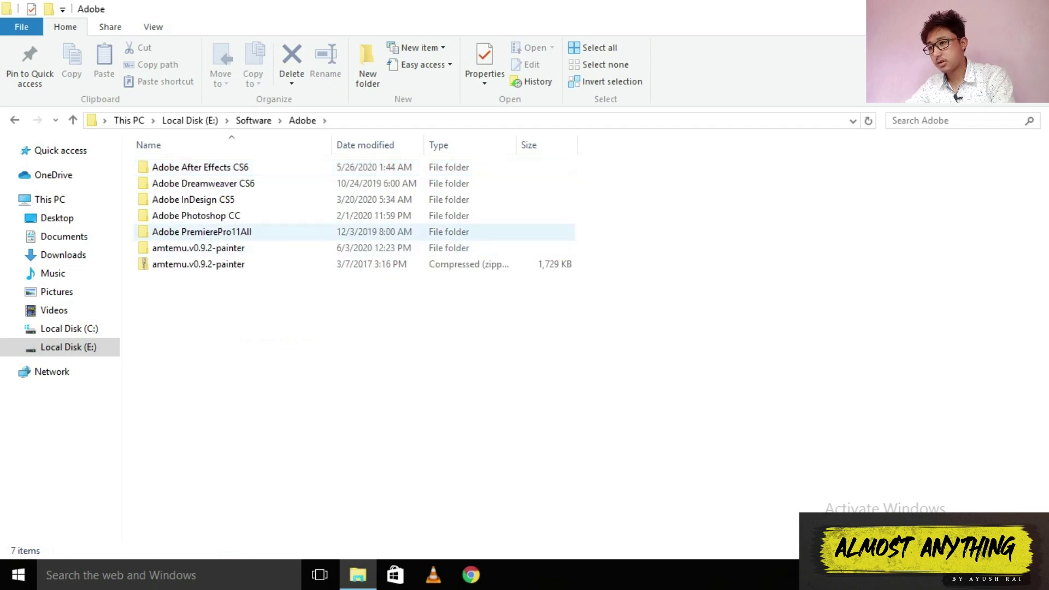
double_click(202, 232)
click(166, 216)
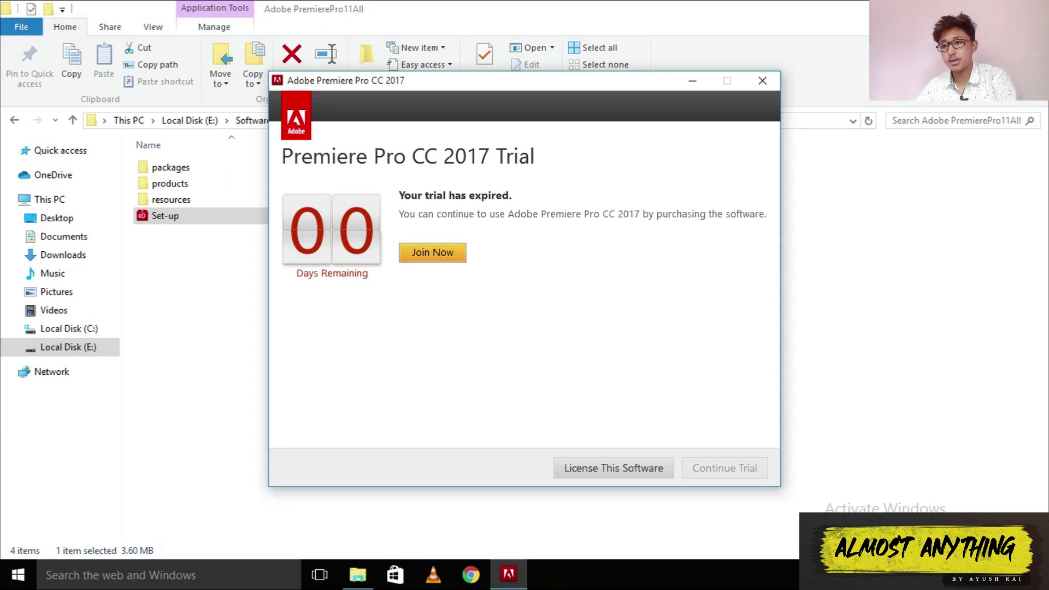
Step: Quit the expired-trial window and start Premiere Pro from the Start menu
key(alt+F4)
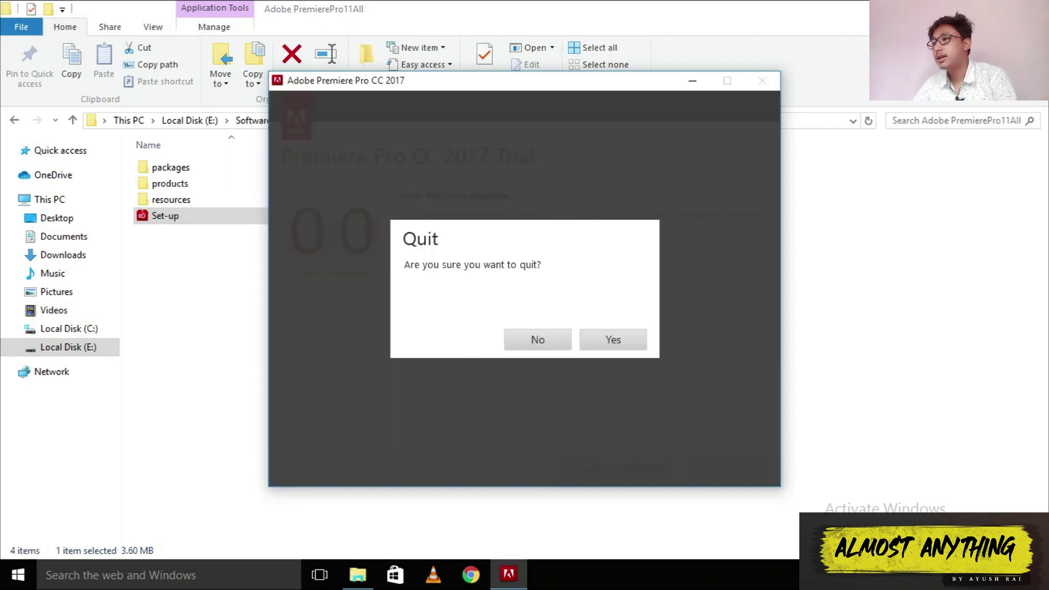
key(Return)
key(alt+Up)
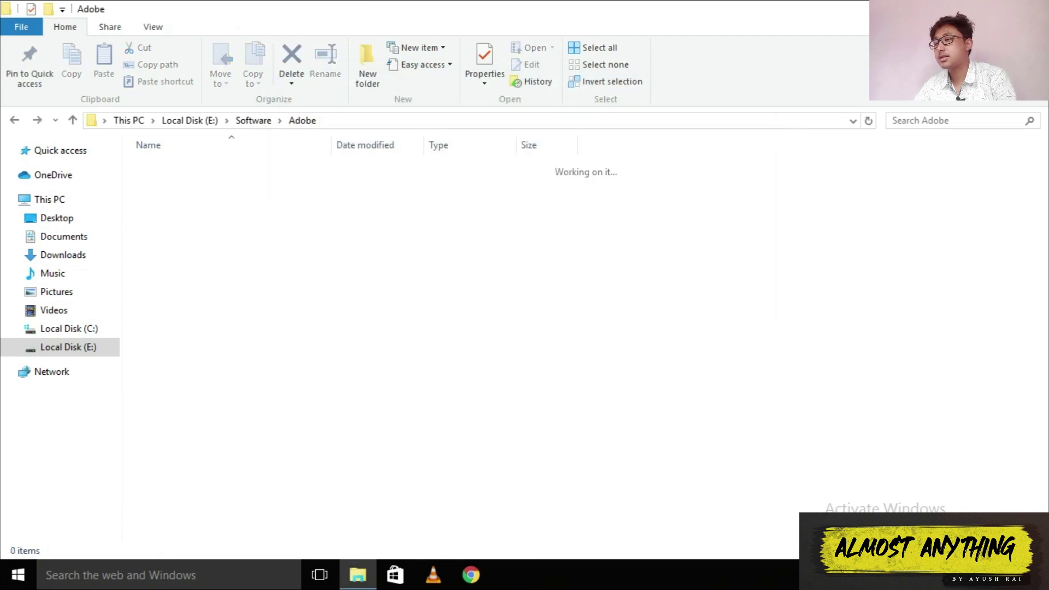
key(super)
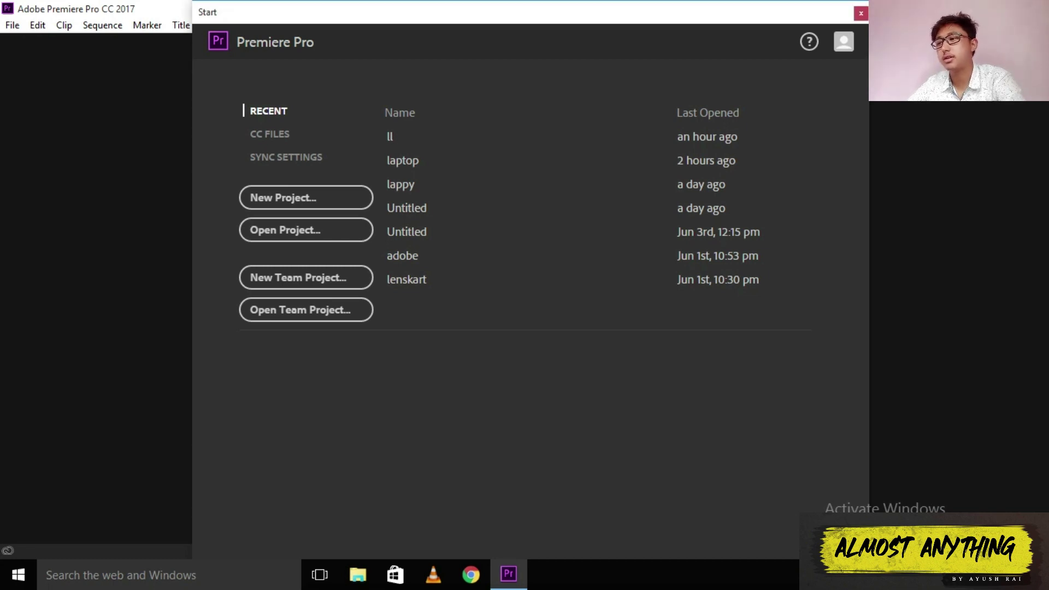
Step: Make a new project called 'first' with Documents as its location
key(ctrl+alt+n)
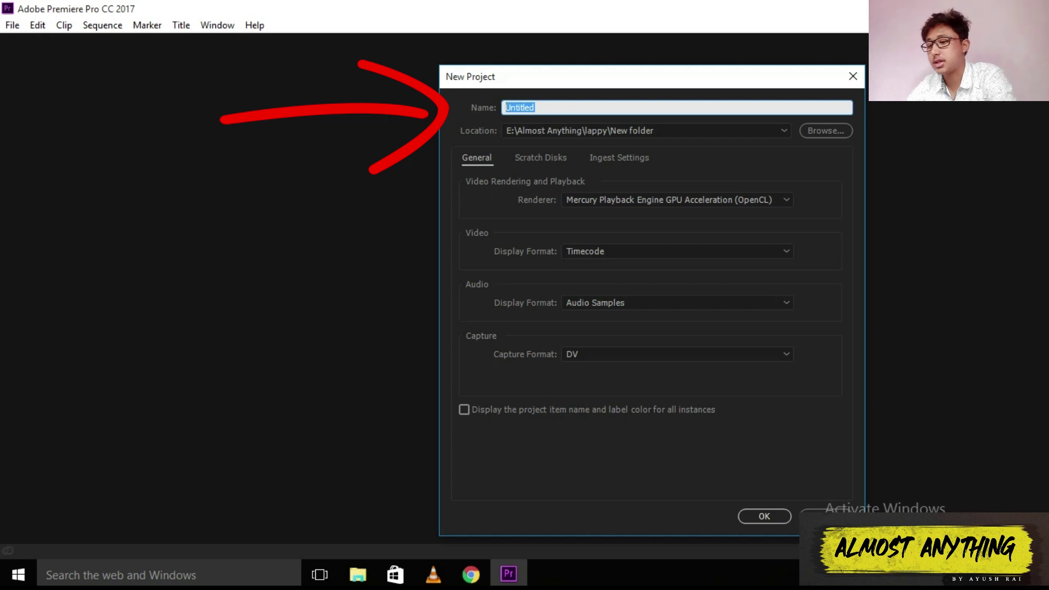
text(first)
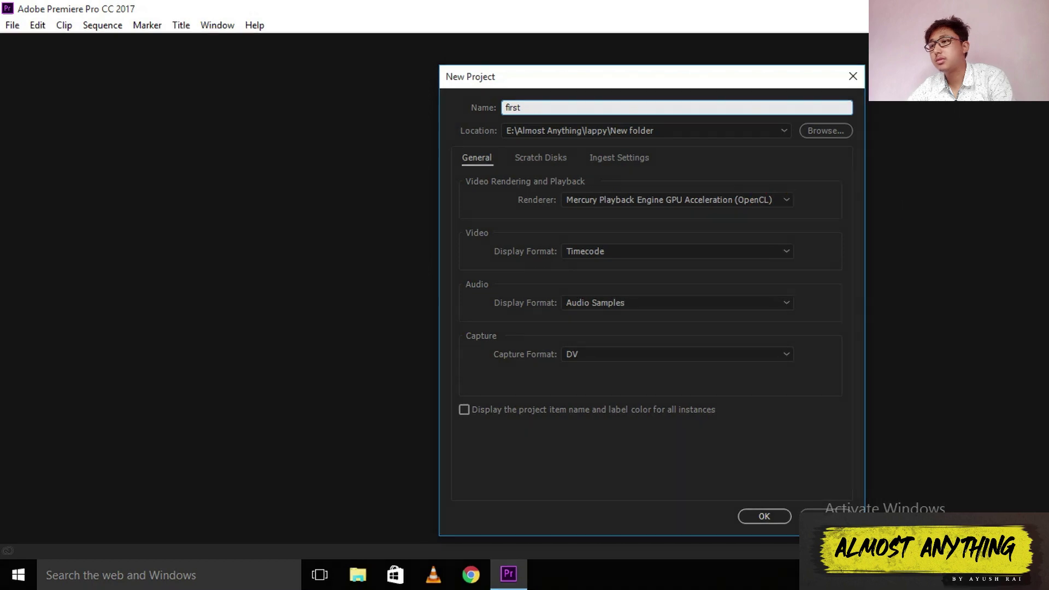
click(825, 131)
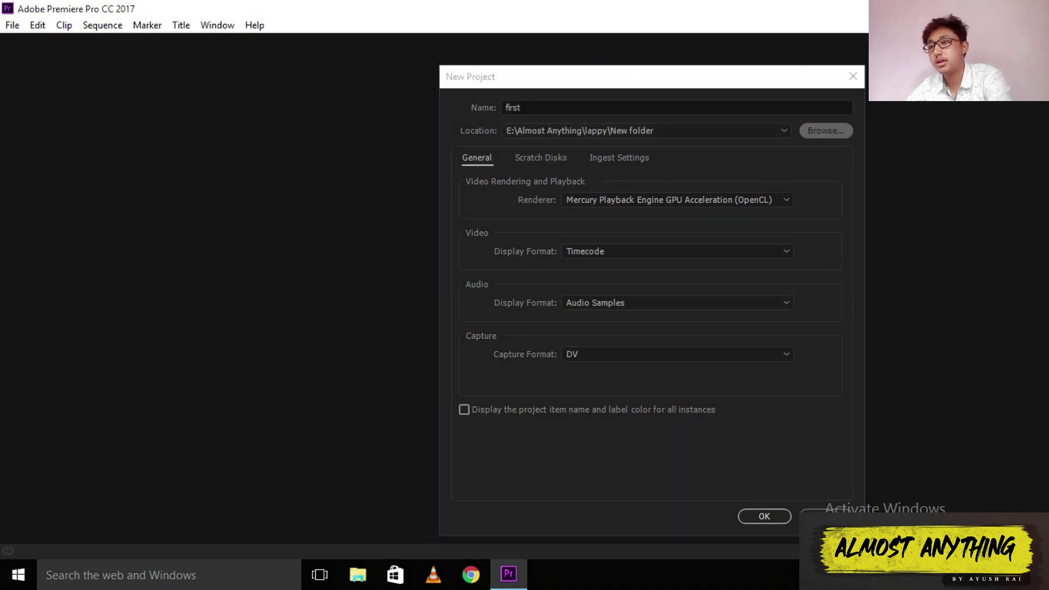
click(613, 206)
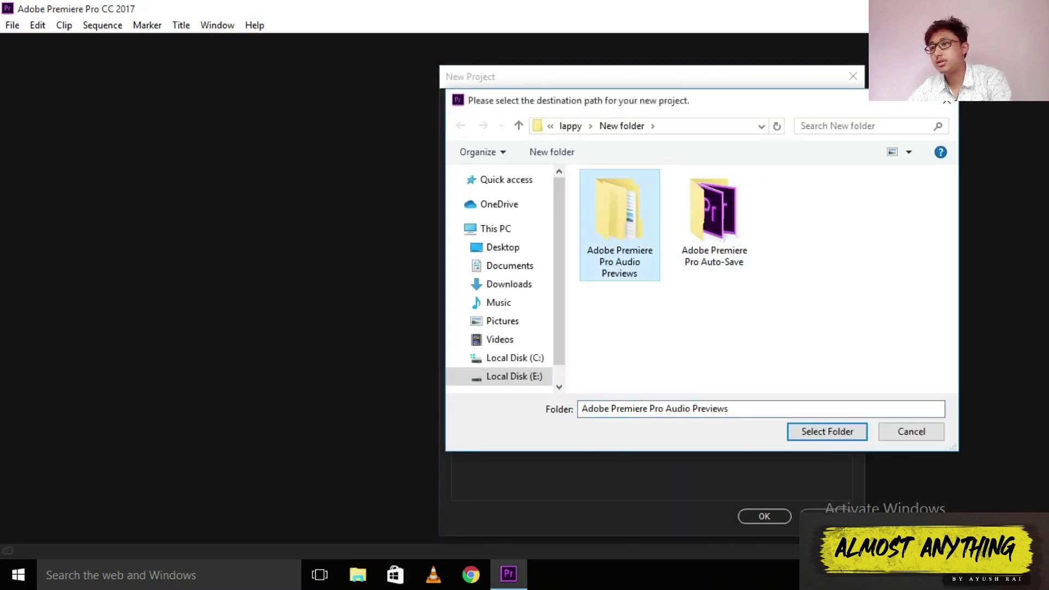
click(514, 376)
click(510, 266)
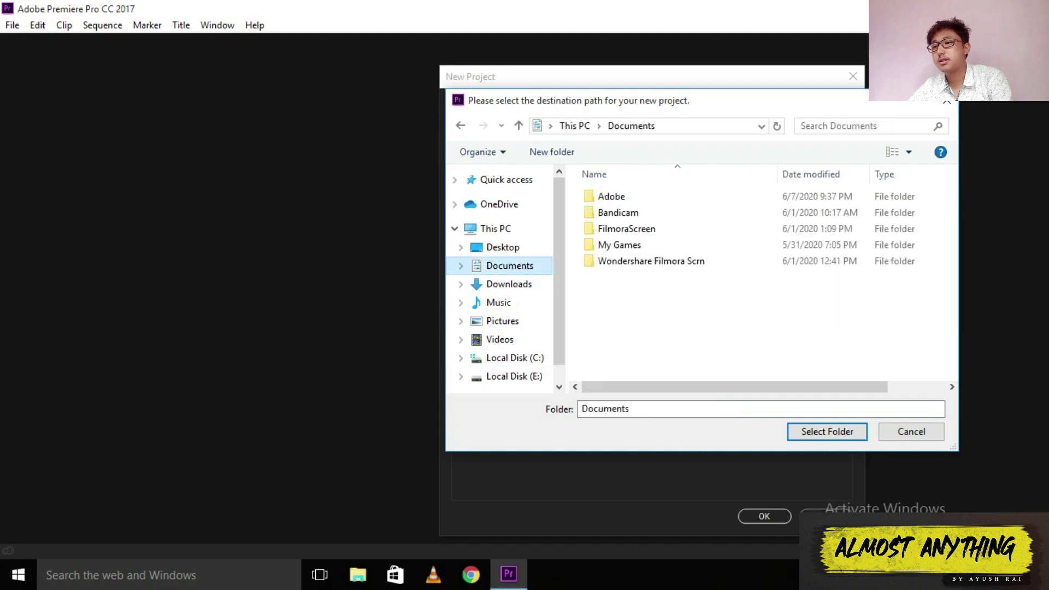
key(Up)
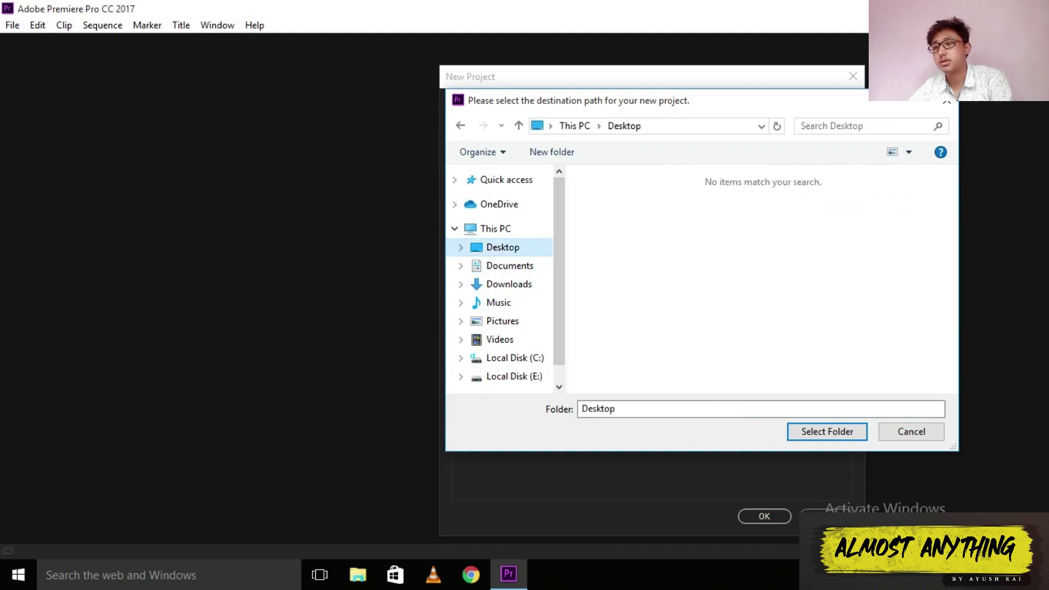
key(Down)
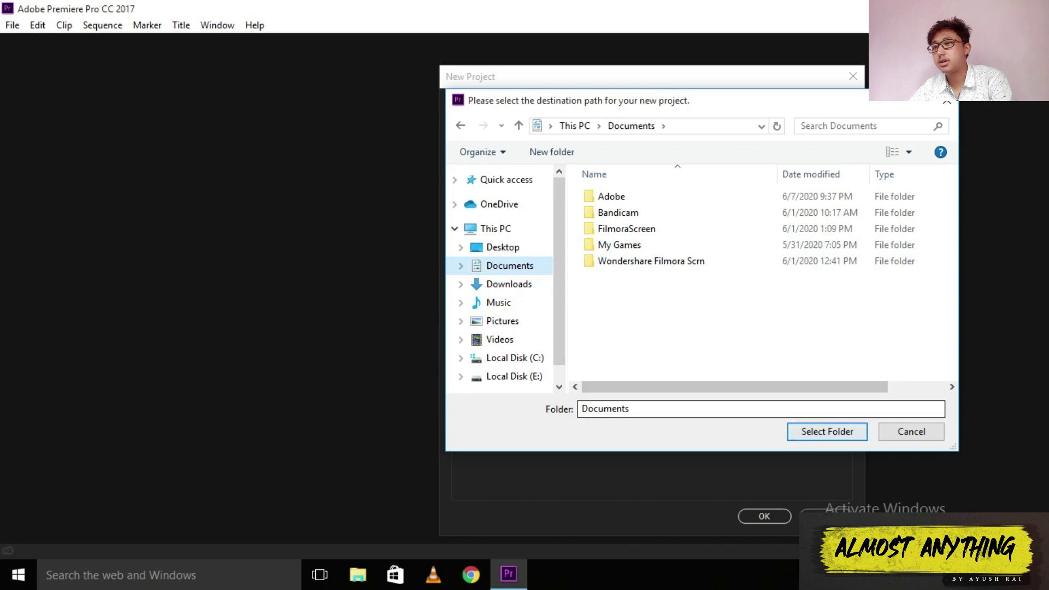
key(Return)
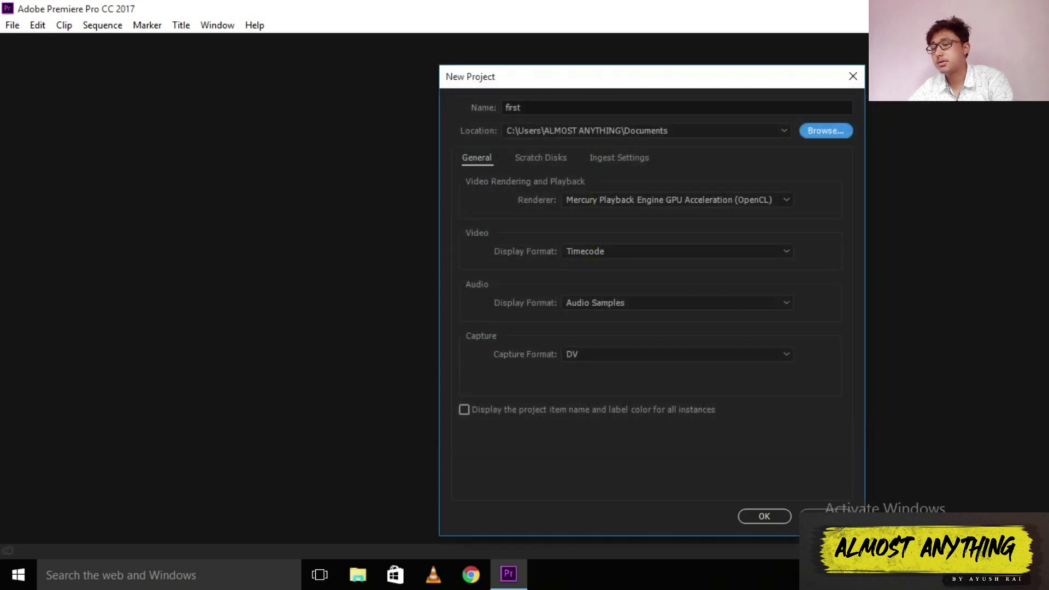
key(Return)
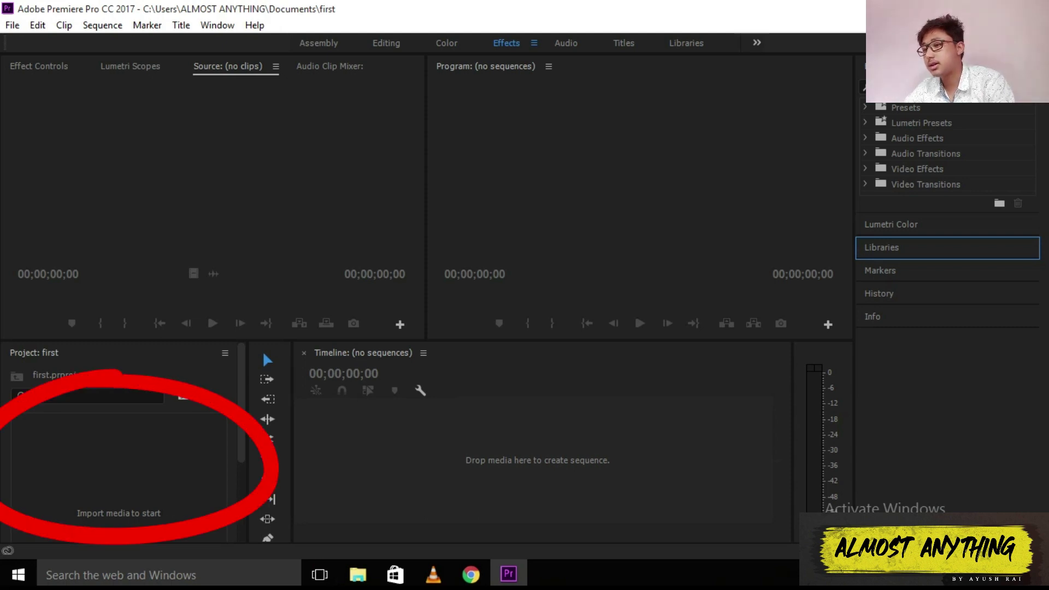
Step: Import 'adobe software' from E:\Almost Anything\Videos into the Project panel via the Premiere taskbar icon
click(358, 574)
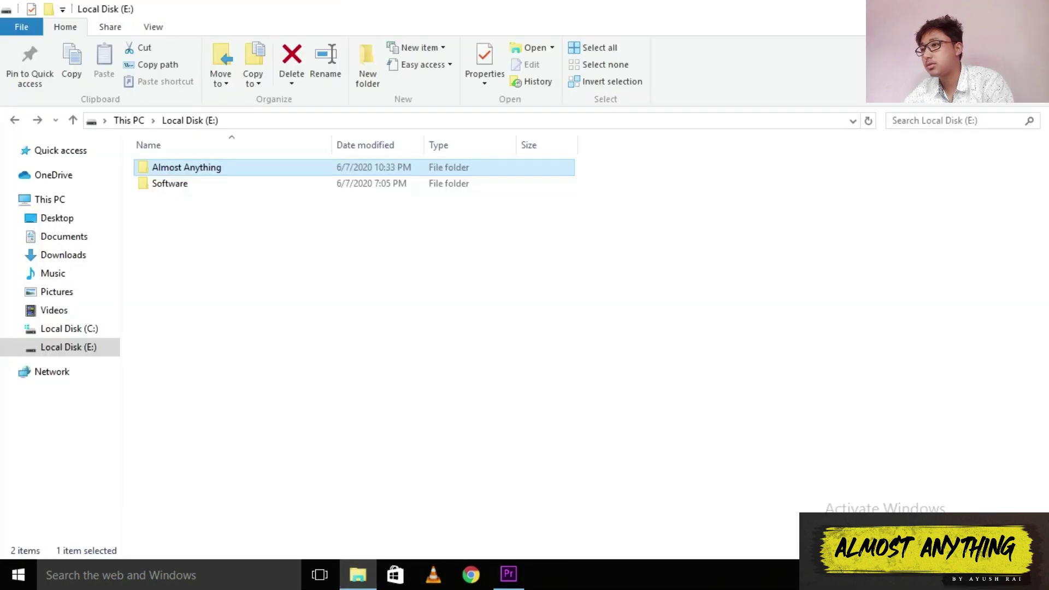
double_click(257, 167)
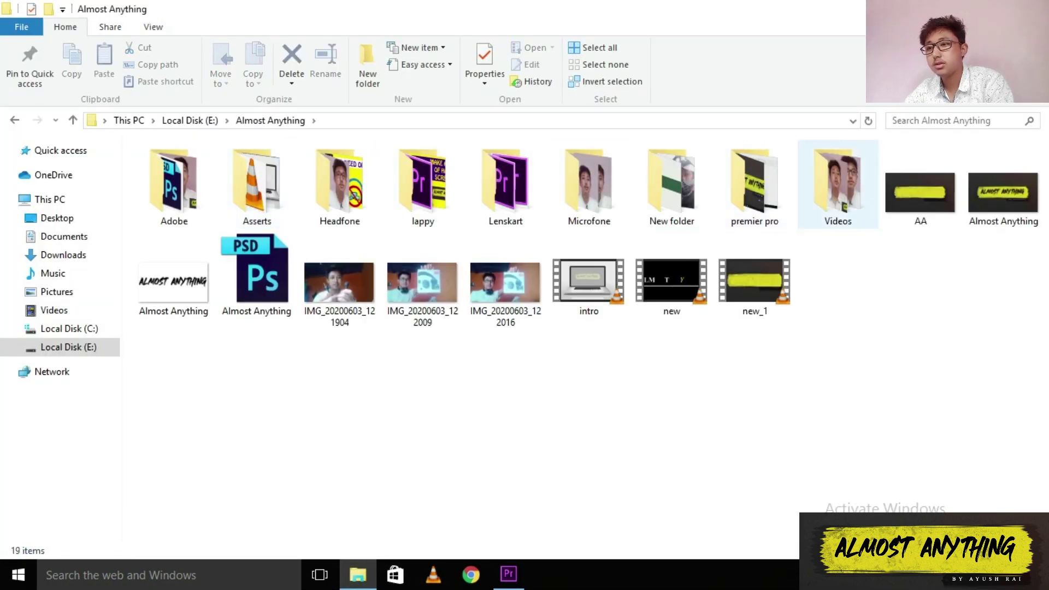
double_click(838, 183)
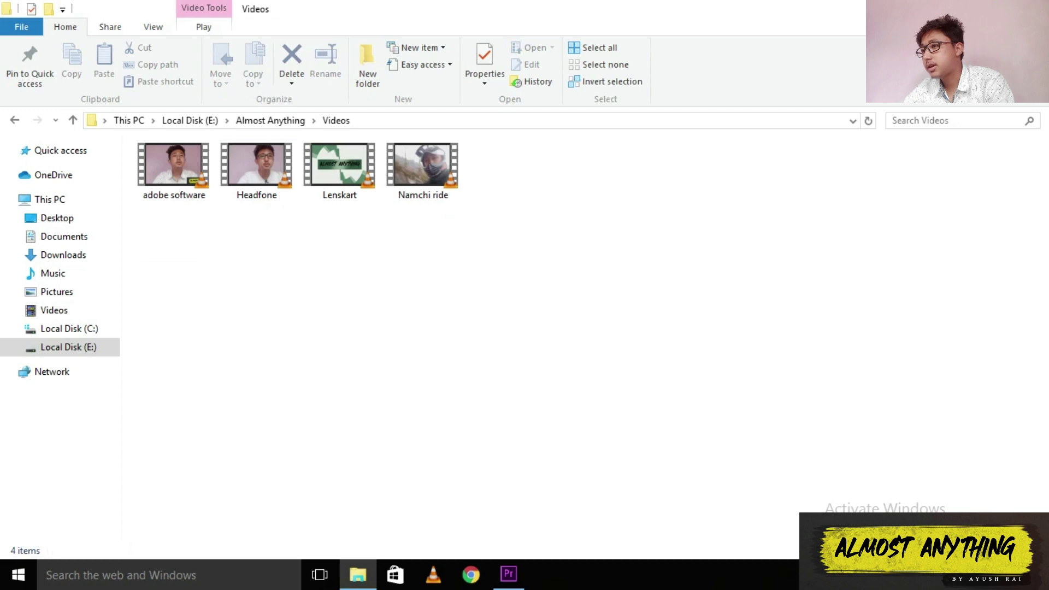
drag(174, 167, 509, 574)
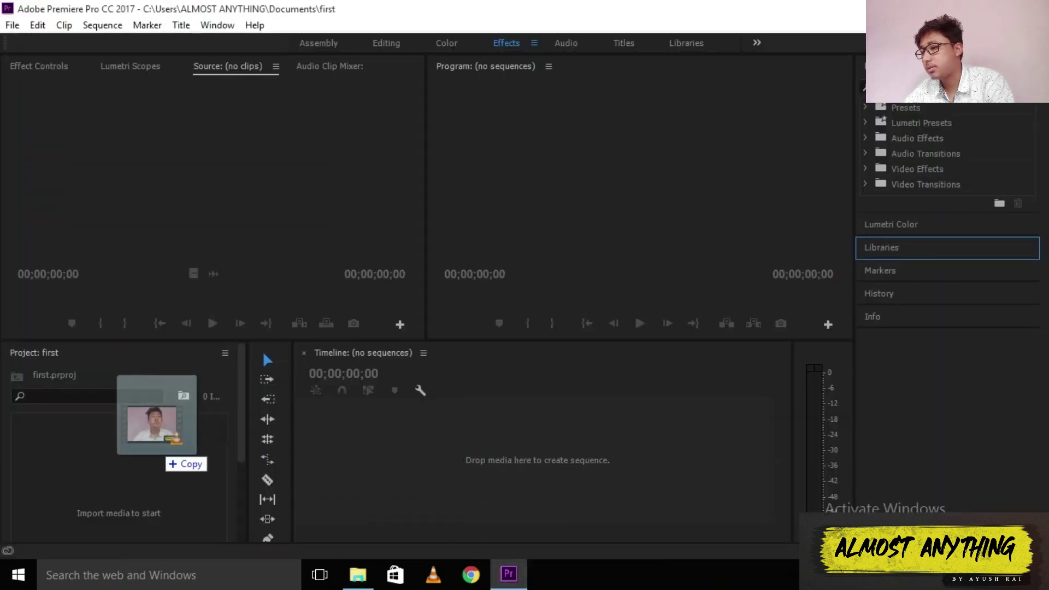
drag(508, 573, 155, 426)
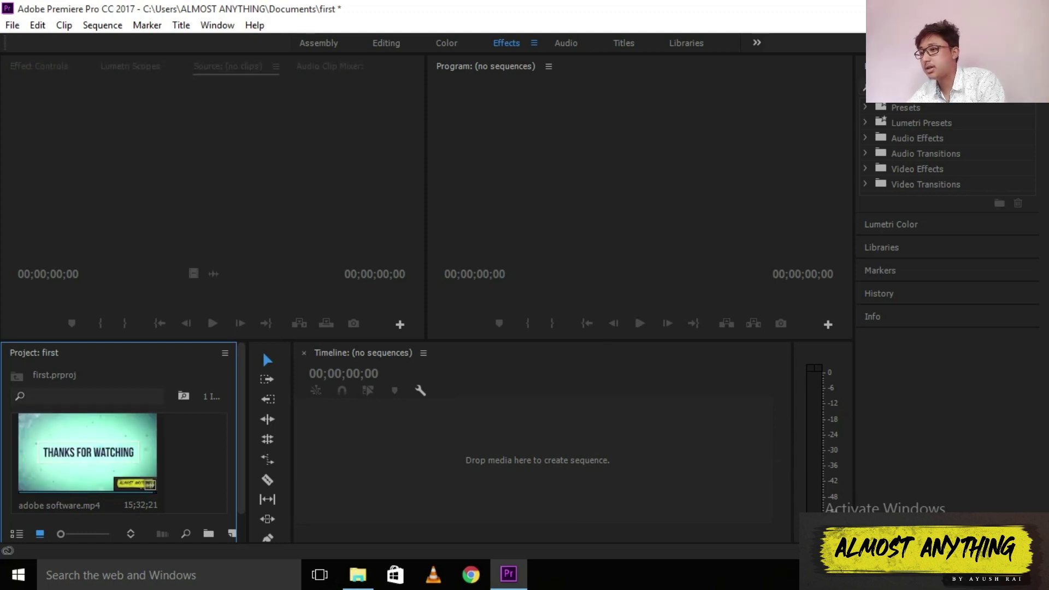
Step: Dismiss the Import dialog and build the adobe software sequence from the clip on the Timeline
key(ctrl+i)
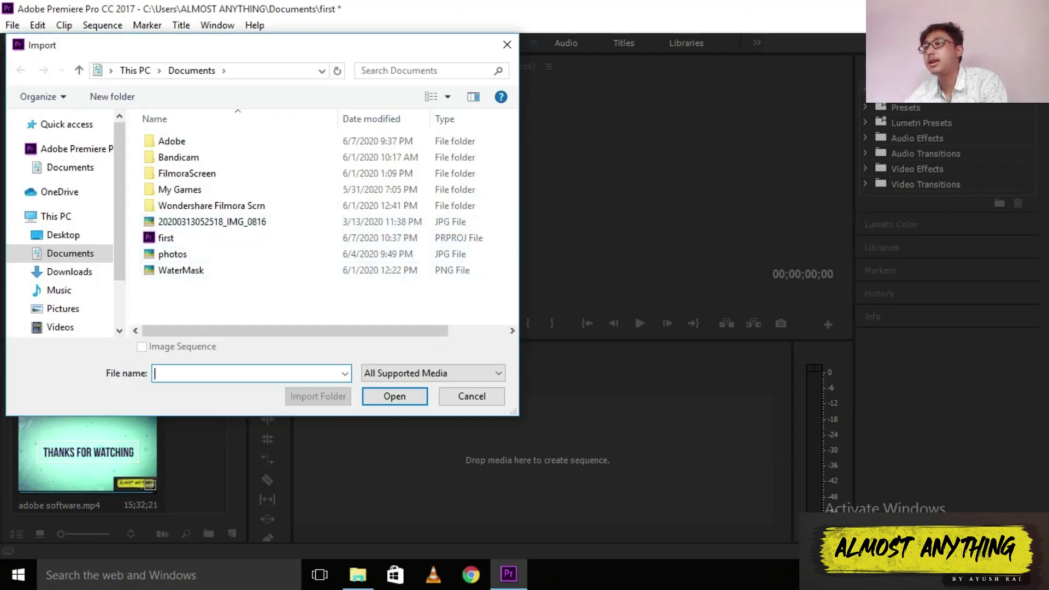
click(507, 44)
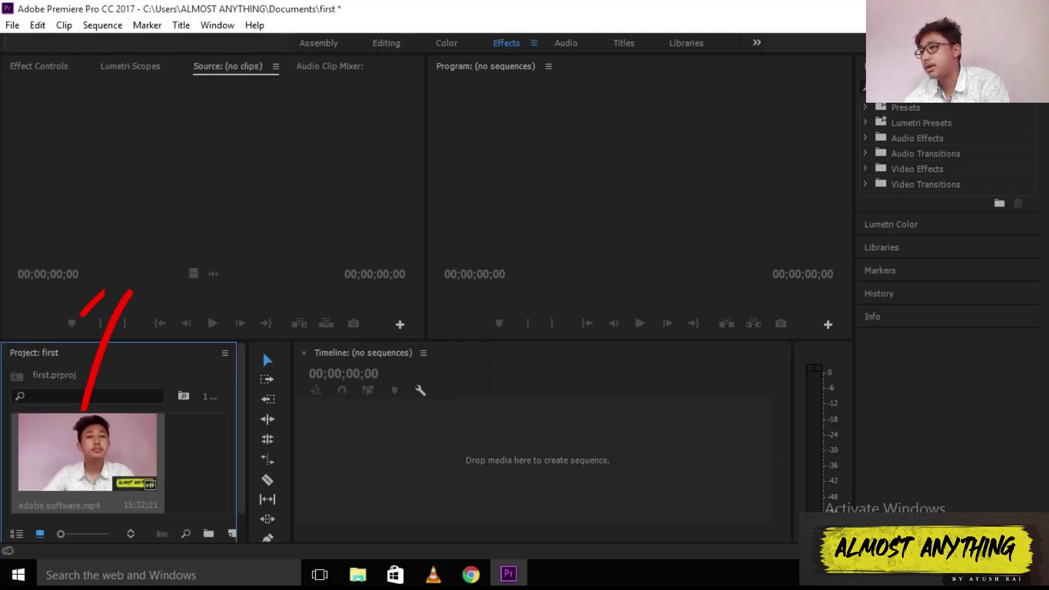
double_click(87, 452)
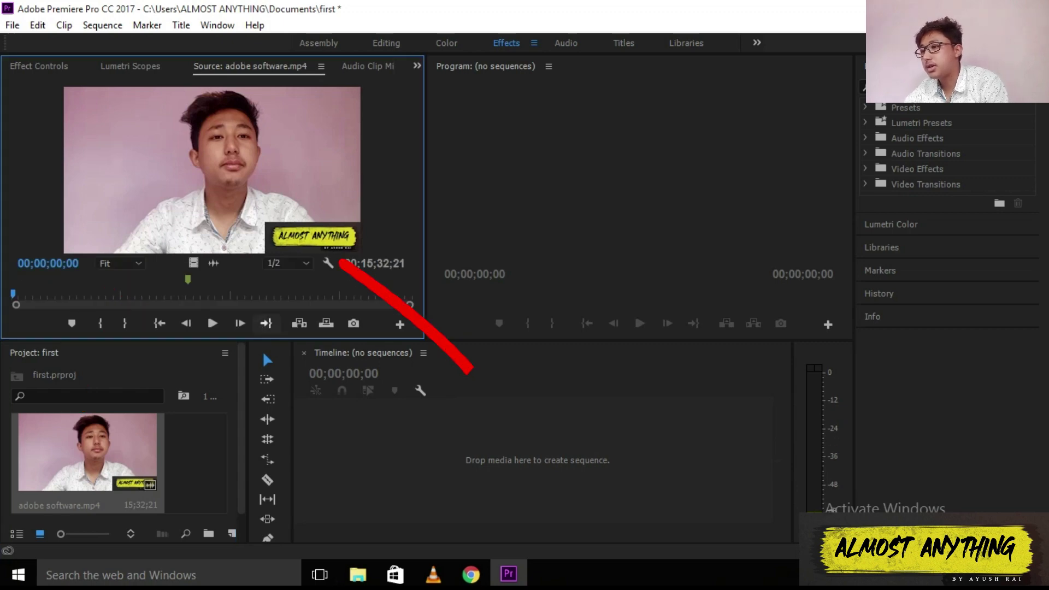
drag(87, 452, 492, 462)
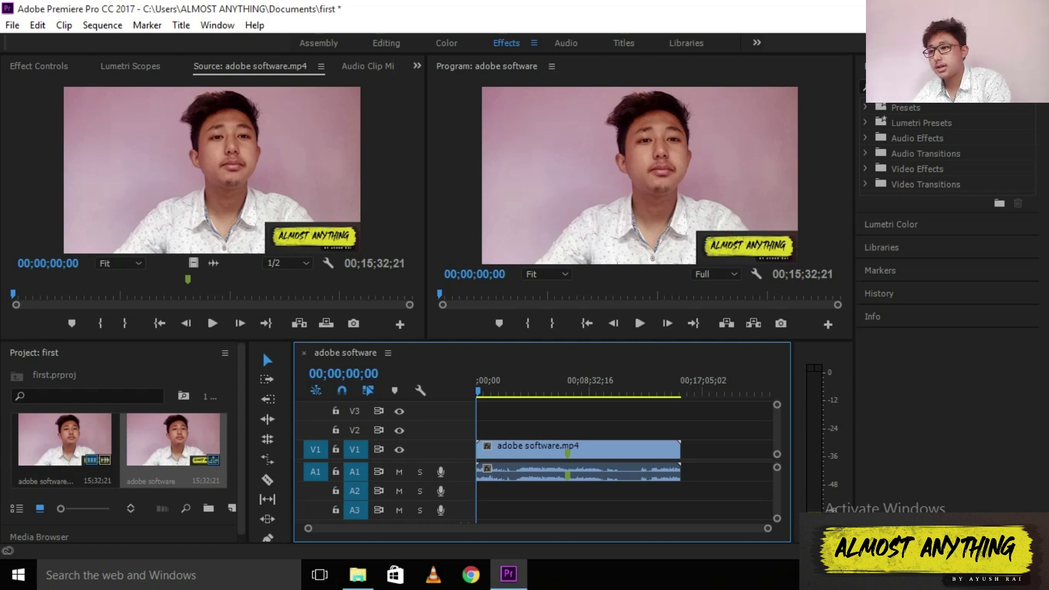
Step: Cut the adobe software clip at the logo frame 00;01;06;06 and select the later piece
drag(425, 197, 282, 196)
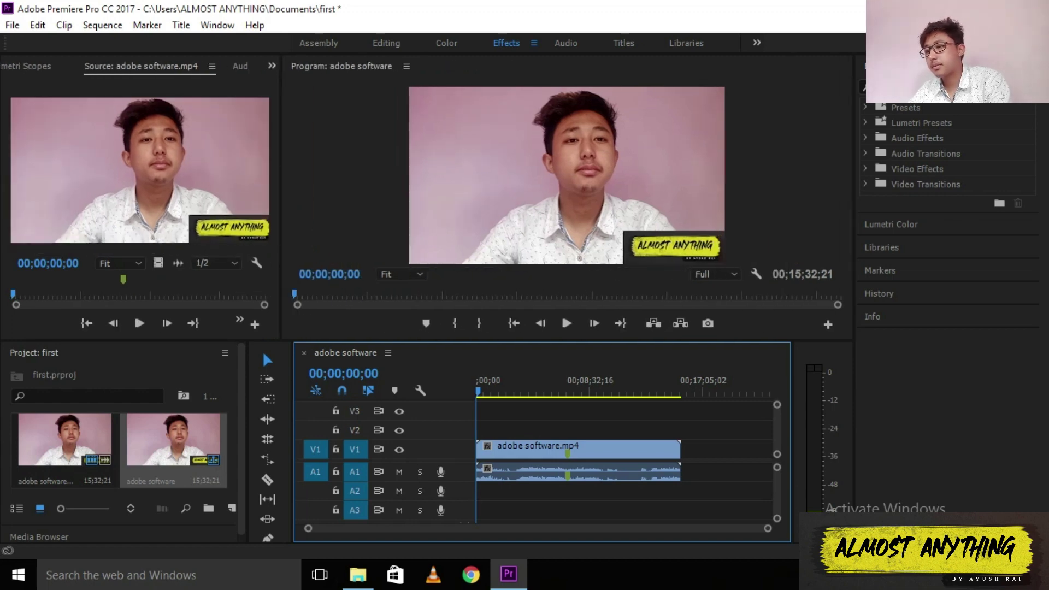
drag(486, 382, 479, 382)
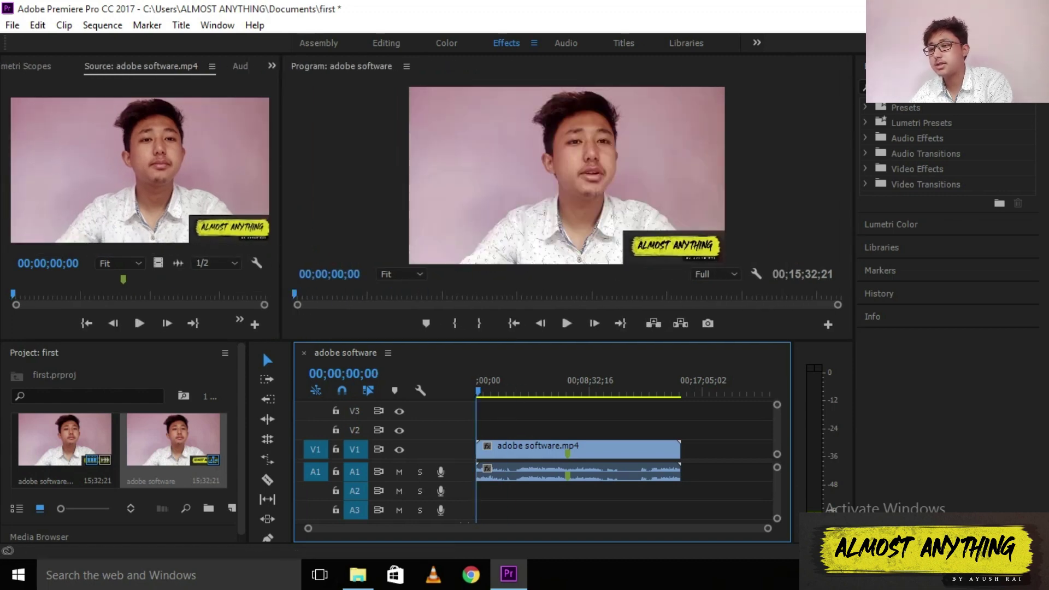
mouse_move(535, 450)
mouse_down()
mouse_move(576, 449)
mouse_move(568, 494)
mouse_move(569, 472)
mouse_up()
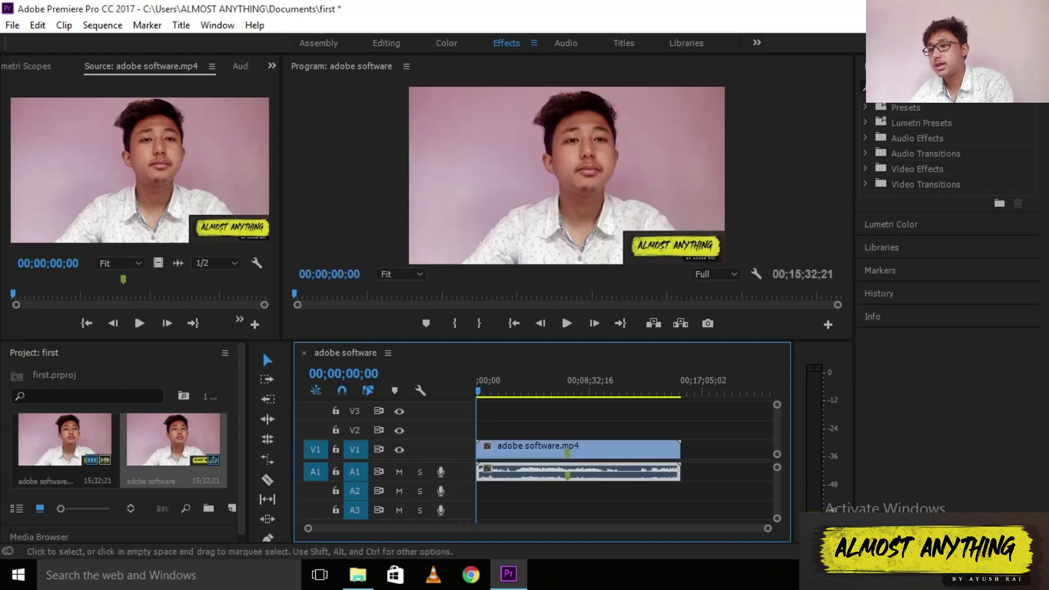
drag(478, 383, 490, 383)
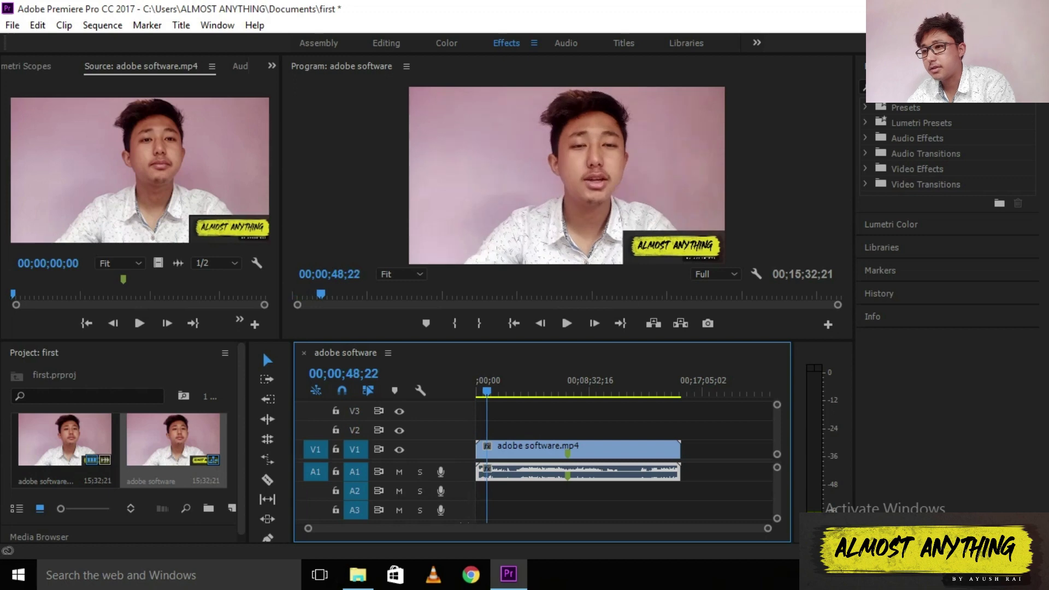
click(547, 449)
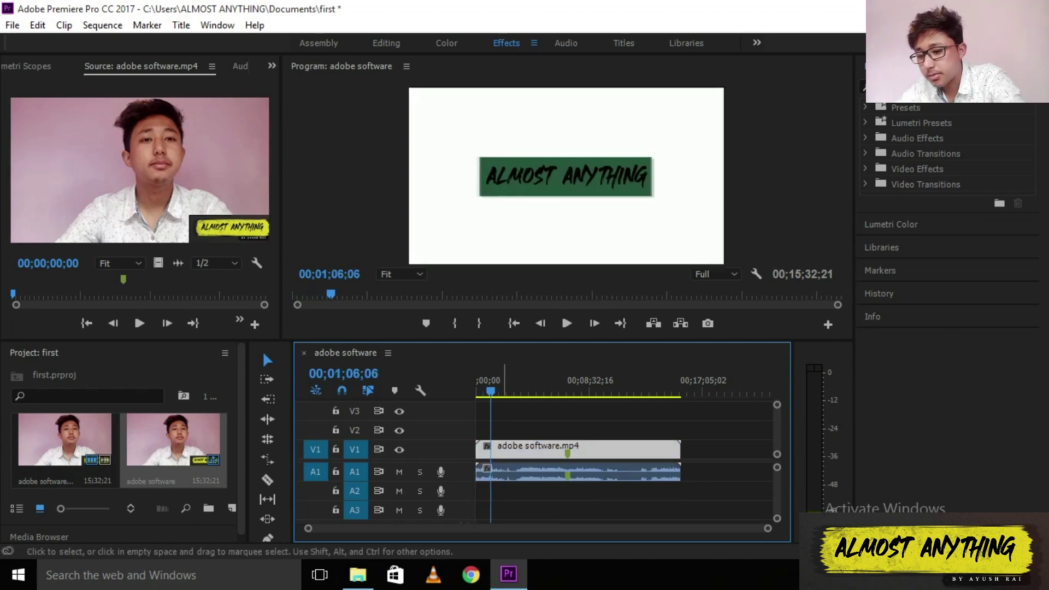
key(ctrl+k)
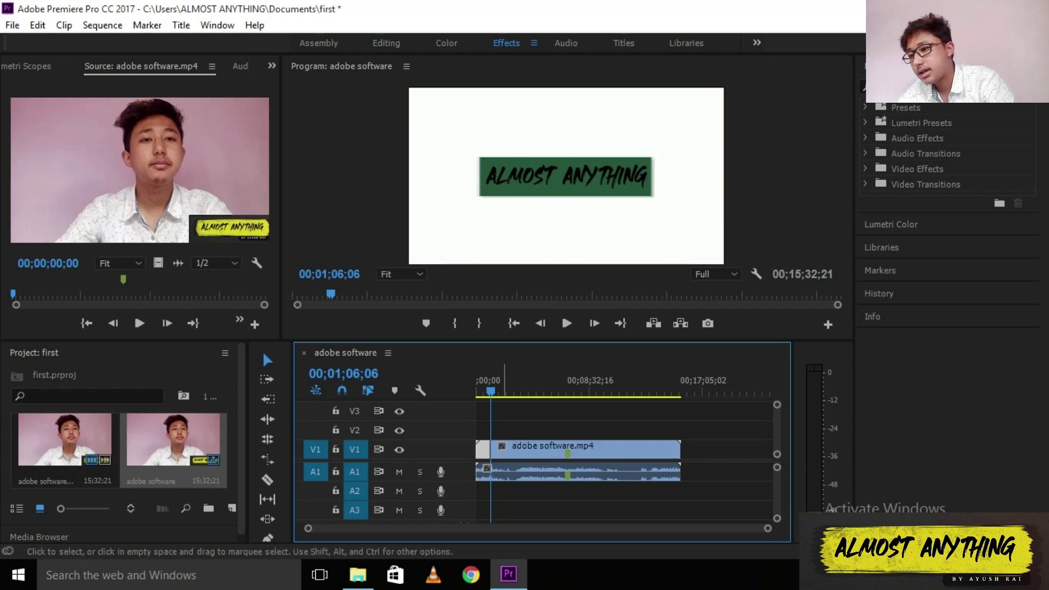
click(510, 382)
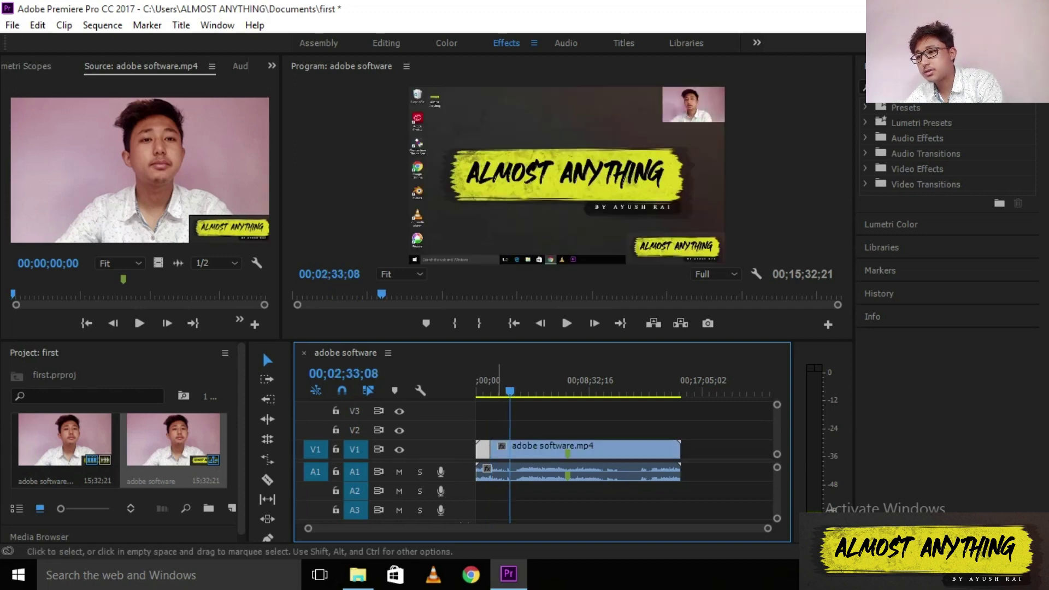
click(591, 450)
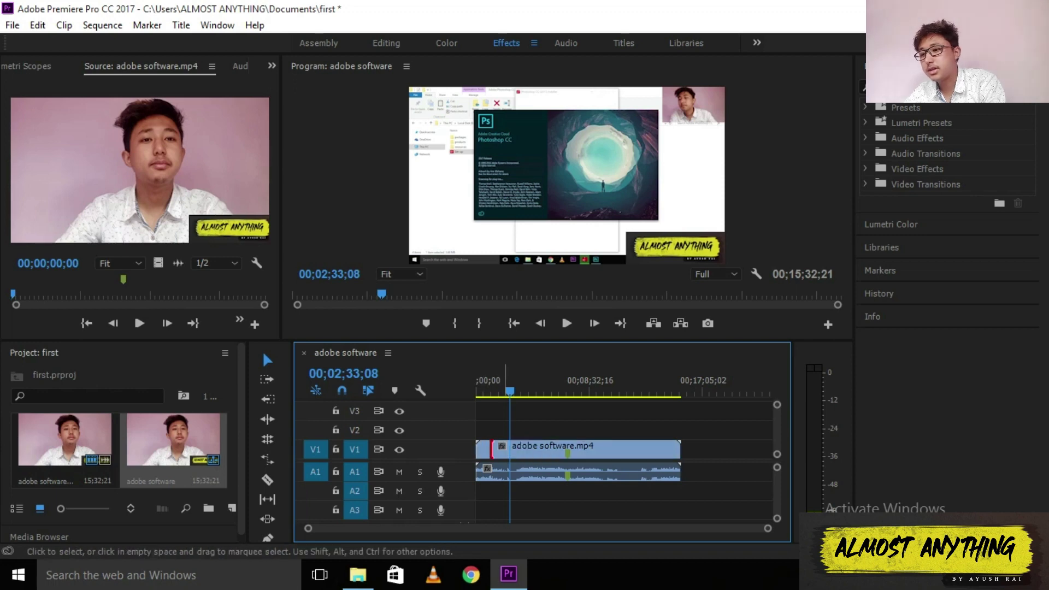
Step: Delete the video after 00;01;06;06, then split the audio there and delete its tail
key(Delete)
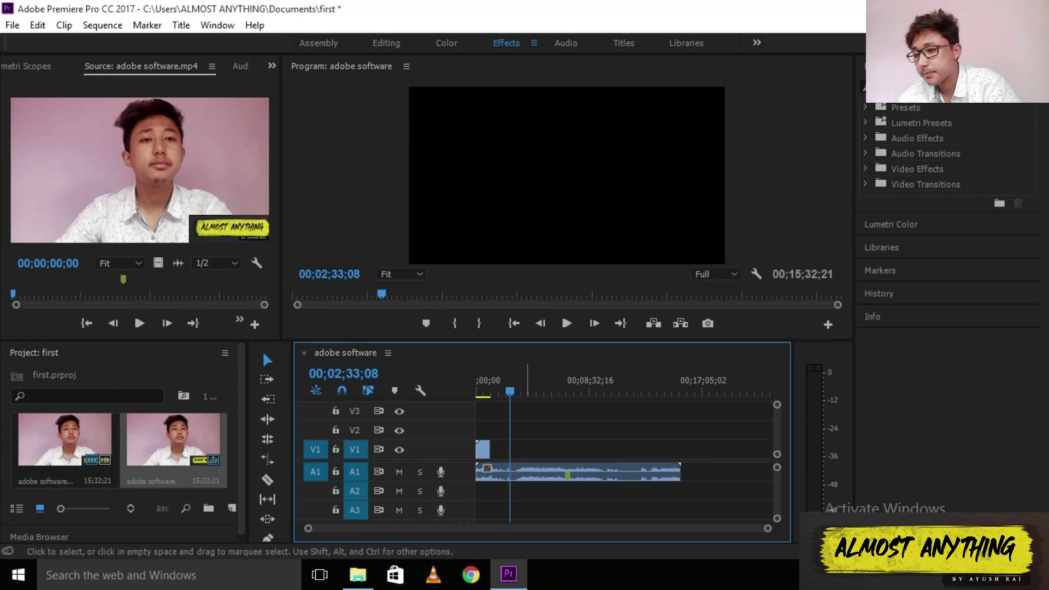
click(525, 472)
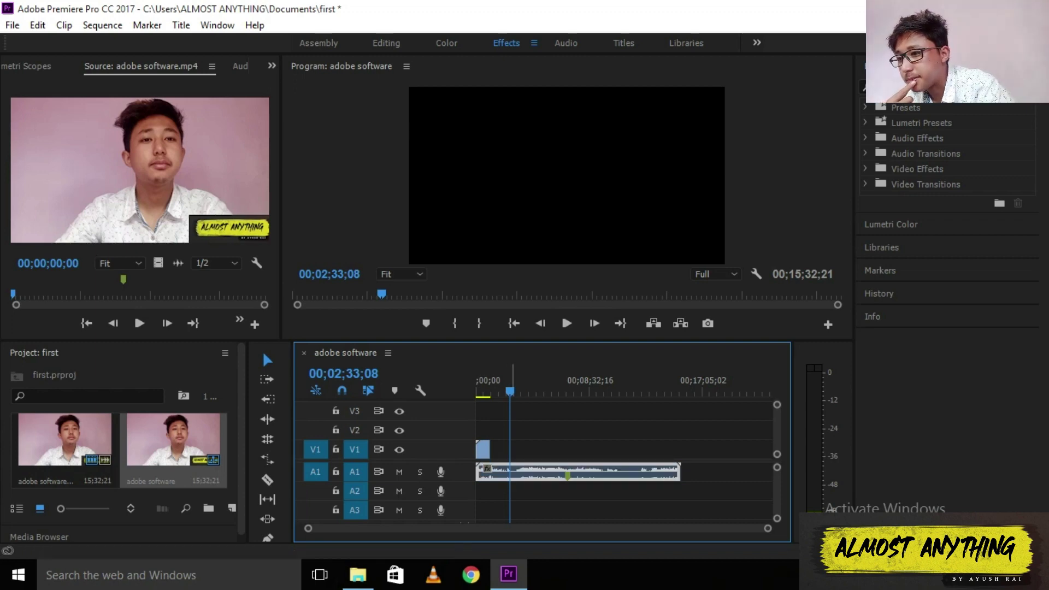
click(509, 392)
drag(508, 393, 491, 392)
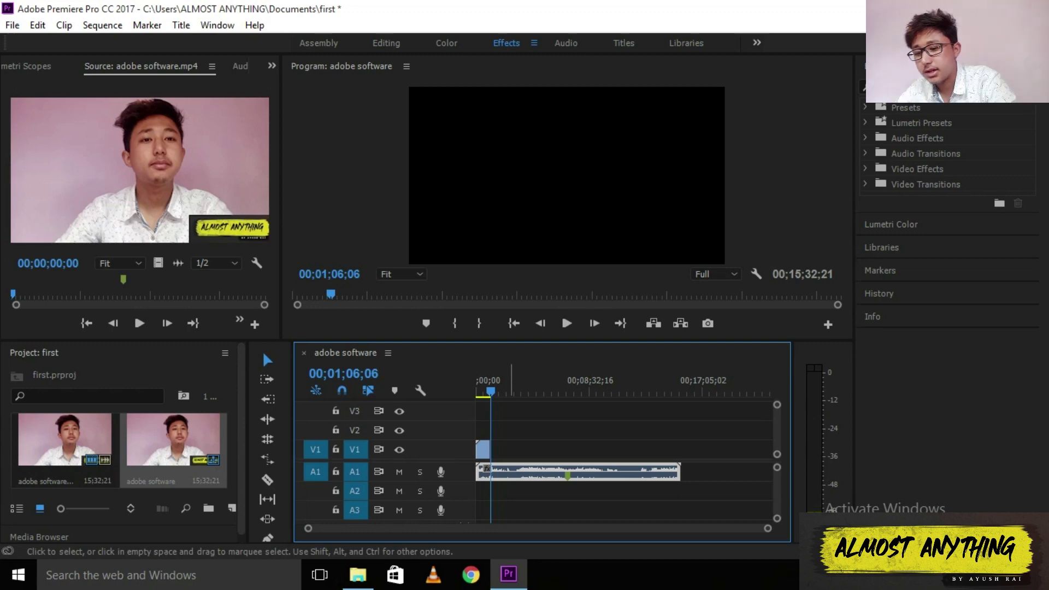
key(ctrl+k)
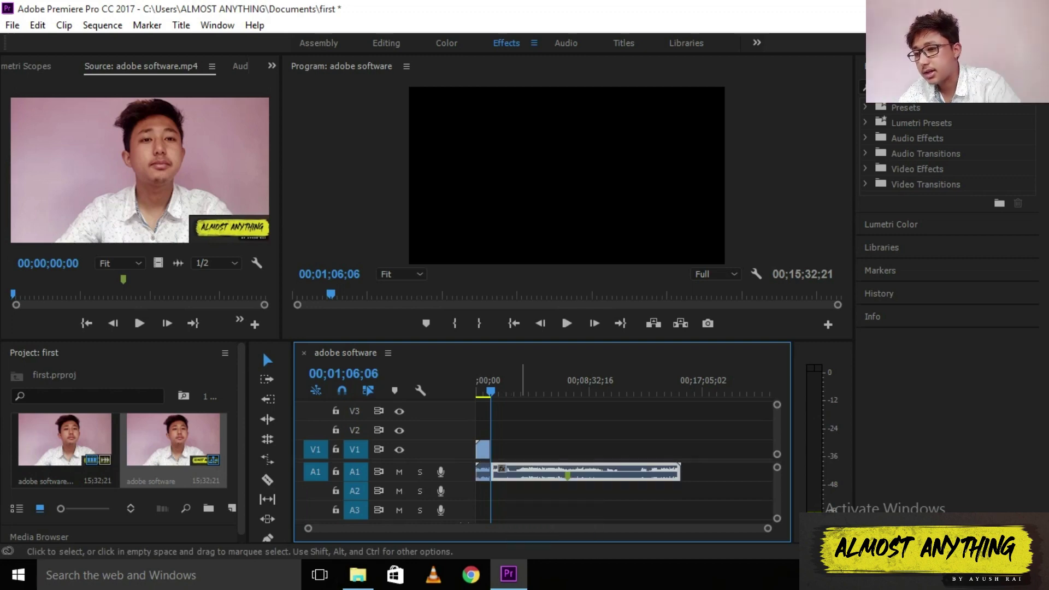
key(Delete)
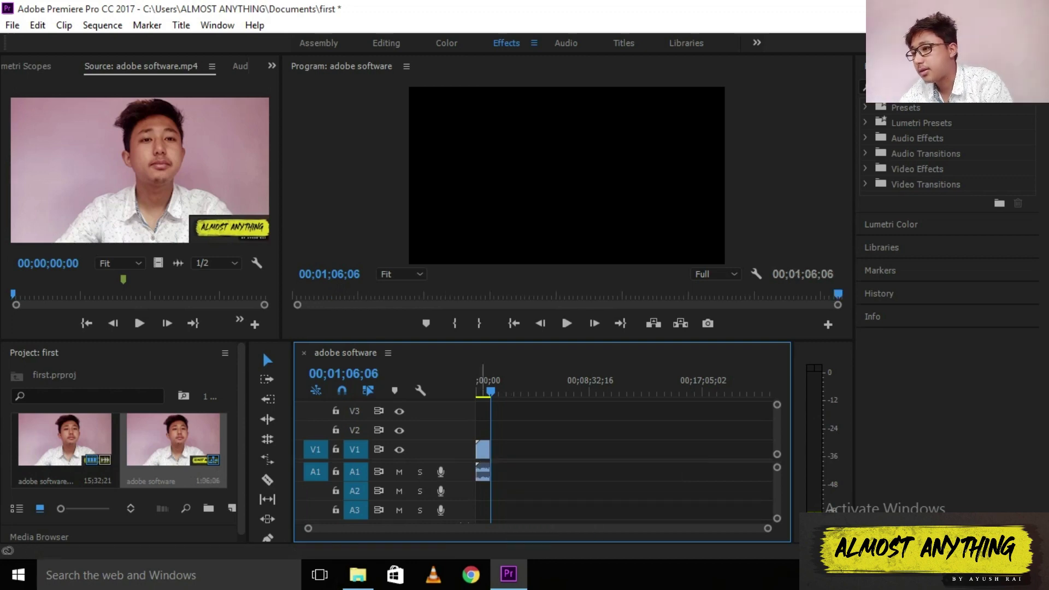
Step: Import Headfone from the Videos folder and place it after the first clip
click(358, 574)
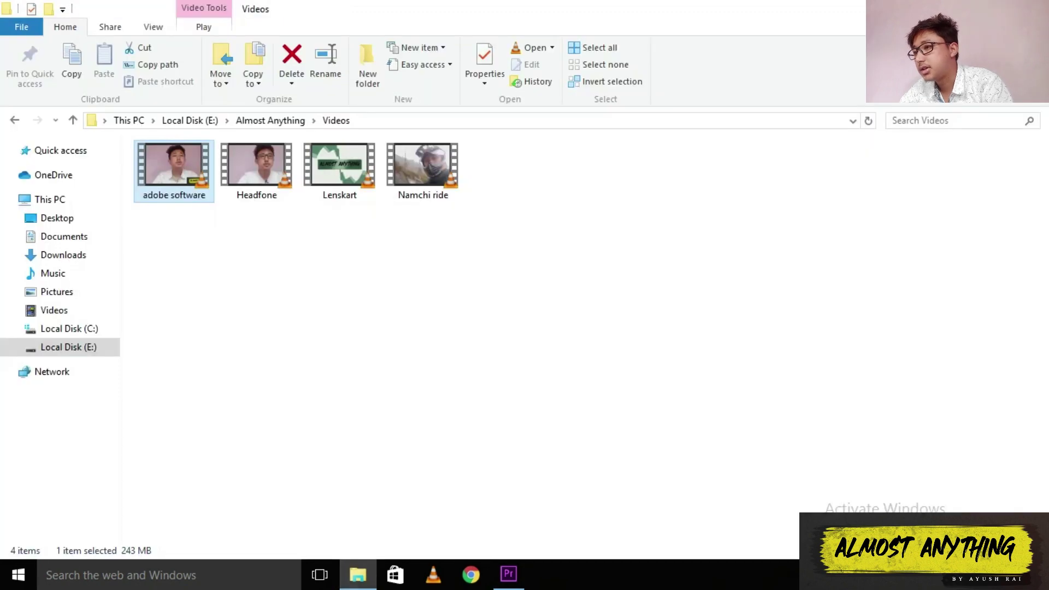
drag(257, 164, 508, 574)
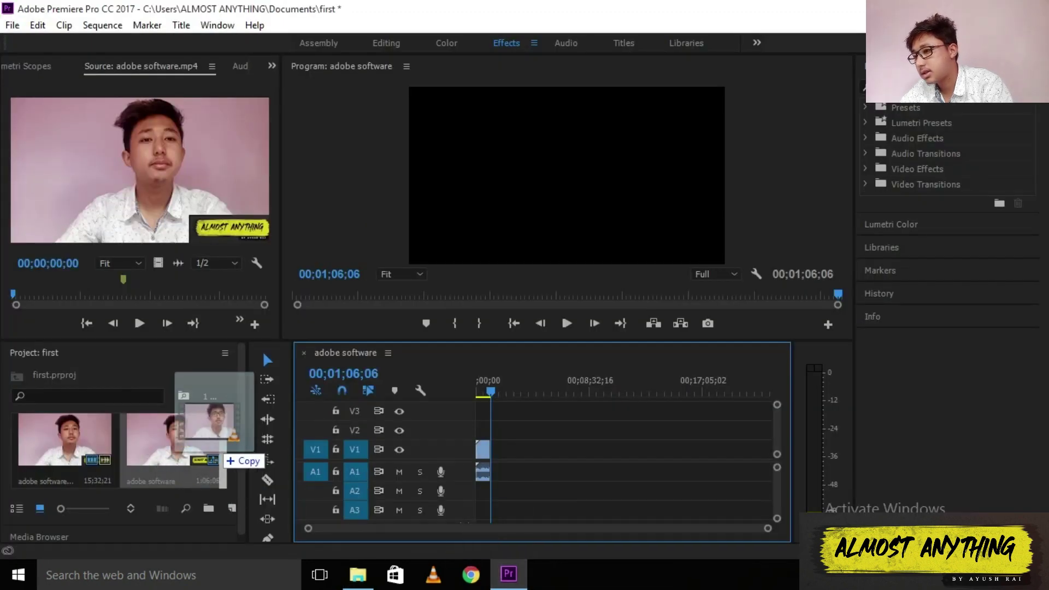
drag(508, 568, 224, 456)
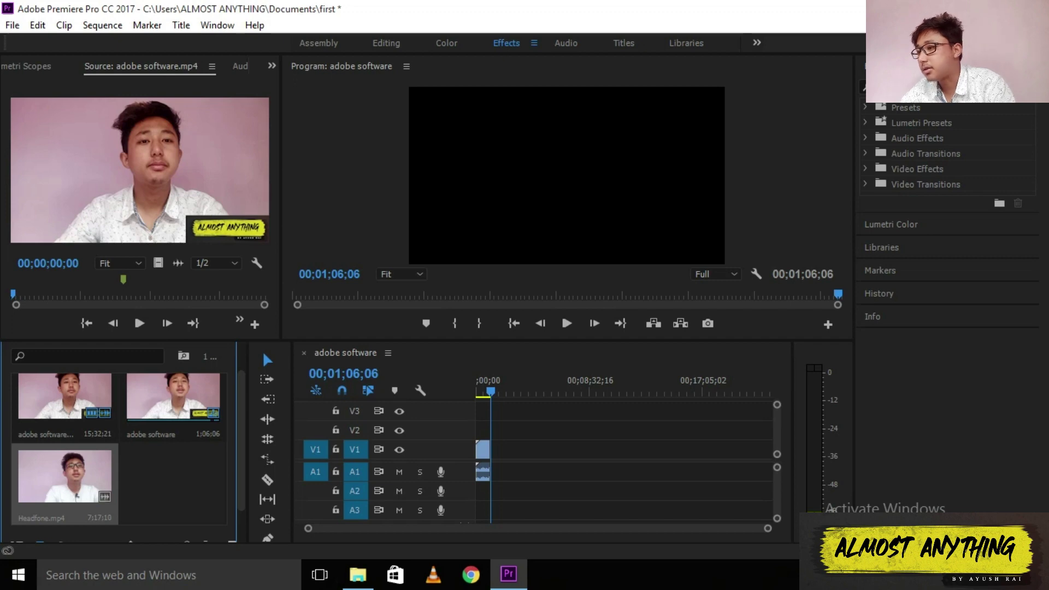
mouse_move(65, 476)
mouse_down()
mouse_move(547, 456)
mouse_move(516, 449)
mouse_up()
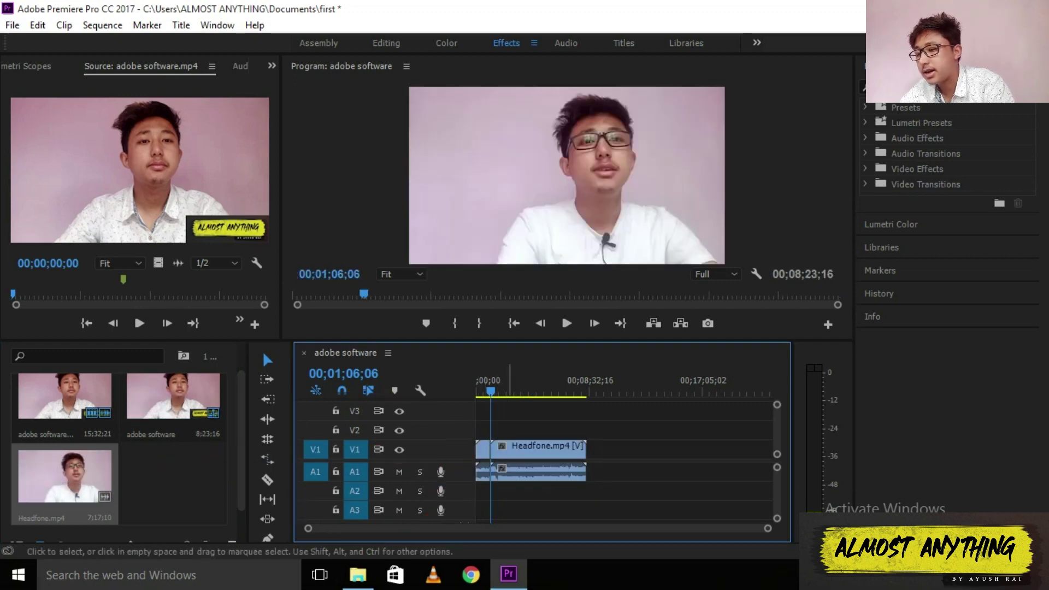
Step: Cut Headfone.mp4 at the laptop frame 00;01;30;16 and delete the footage after it
click(538, 449)
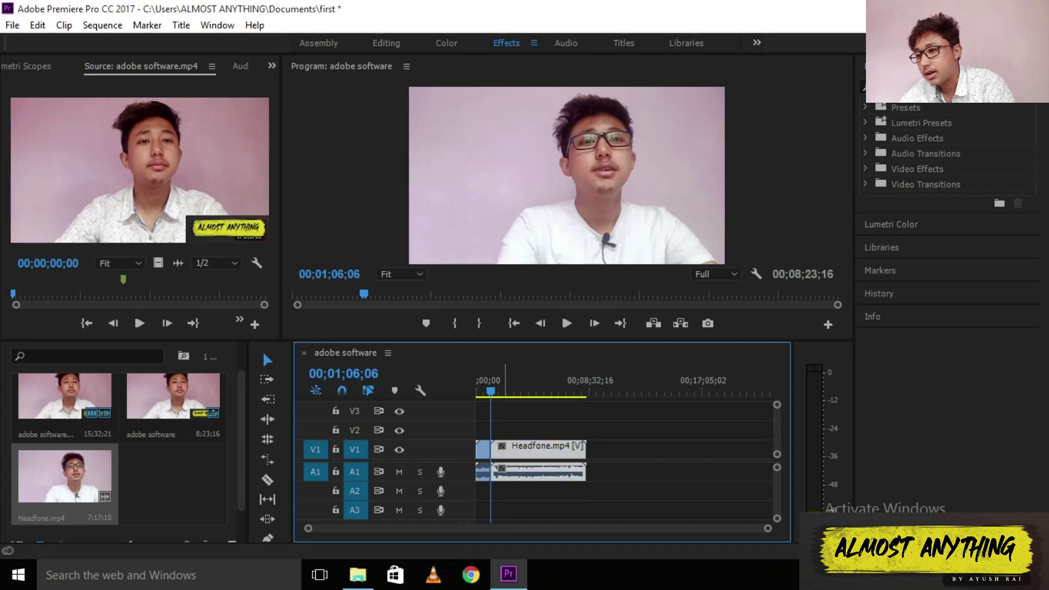
click(503, 392)
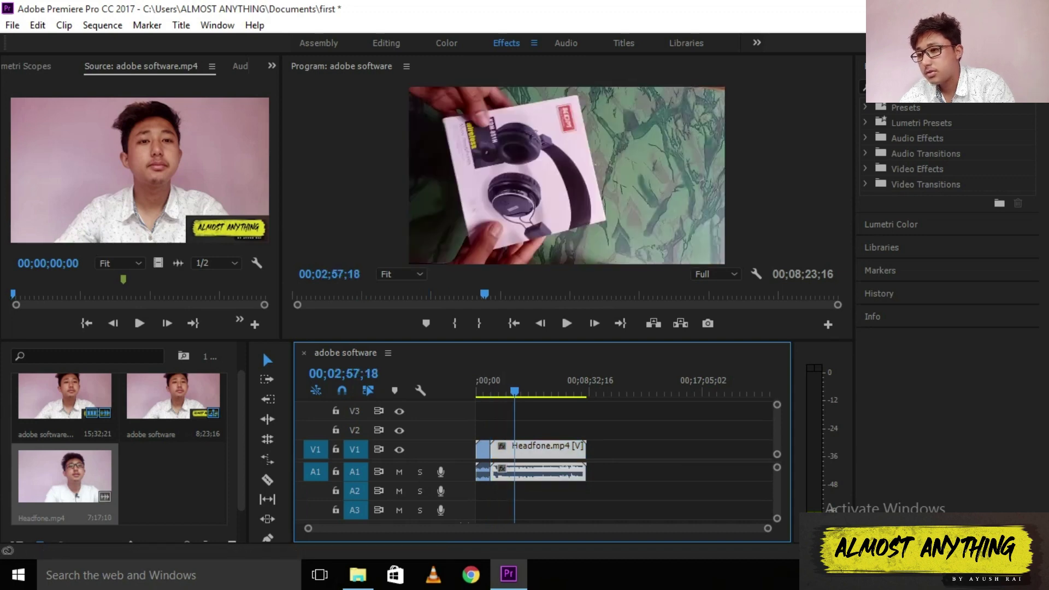
drag(503, 392, 496, 391)
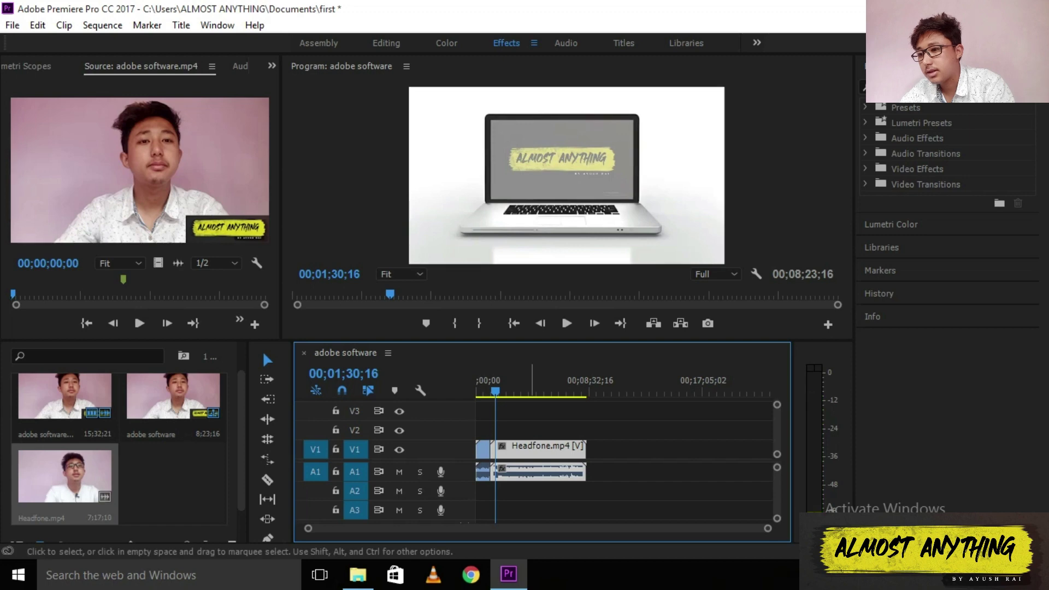
key(ctrl+k)
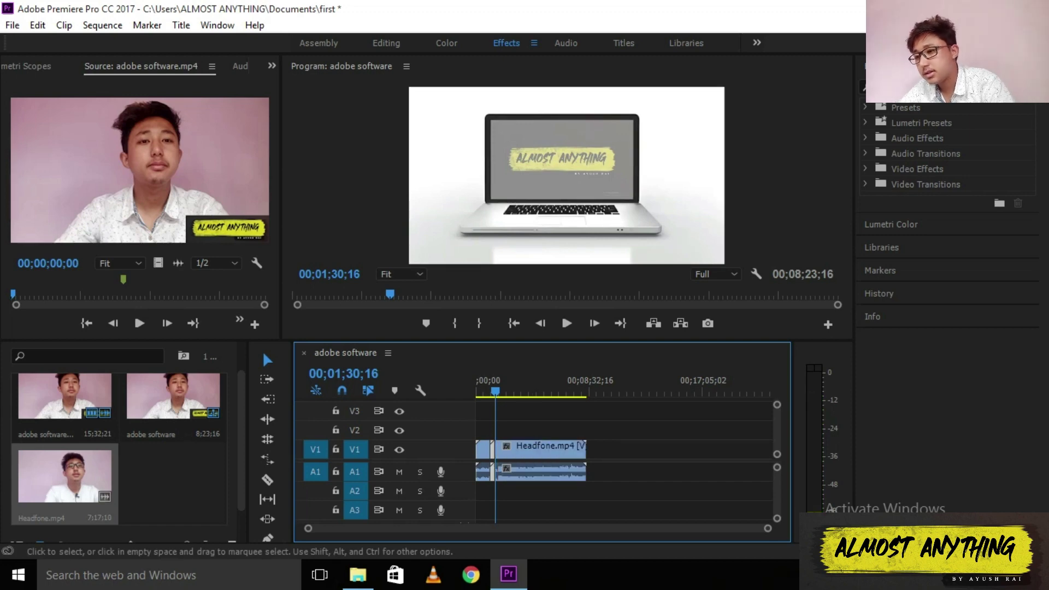
click(525, 450)
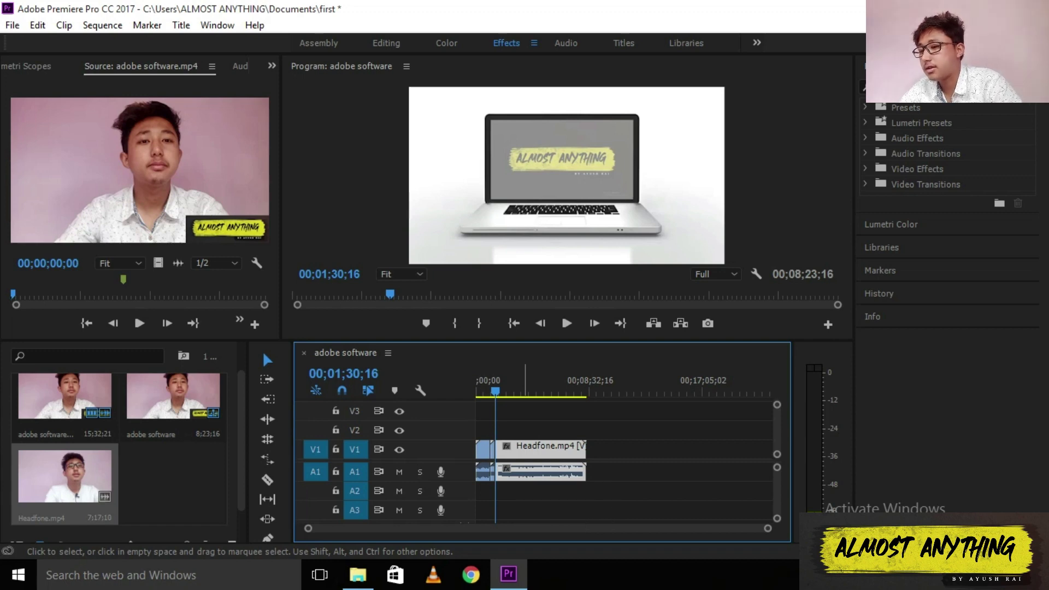
key(Delete)
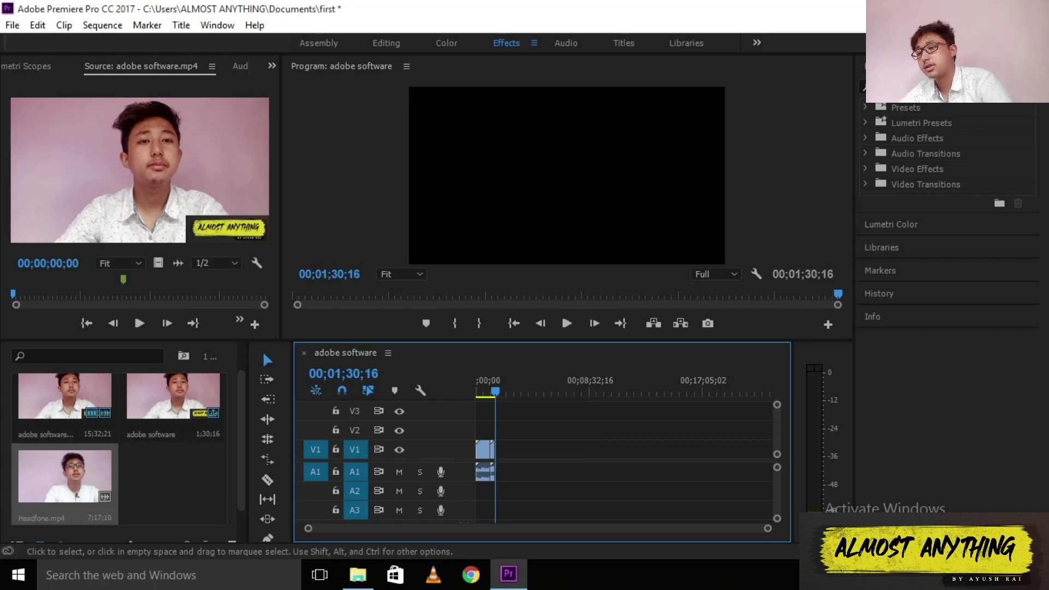
Step: Undo the deletion, zoom the timeline in, and butt Headfone.mp4 against the first clip
key(ctrl+z)
key(Home)
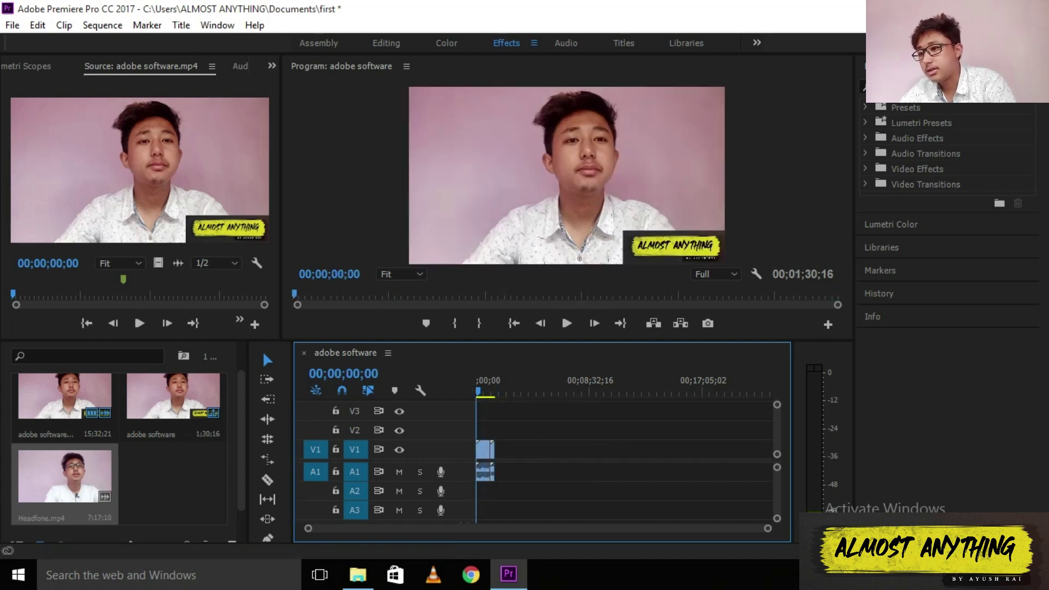
key(equal)
key(equal)
key(equal)
key(equal)
key(equal)
key(equal)
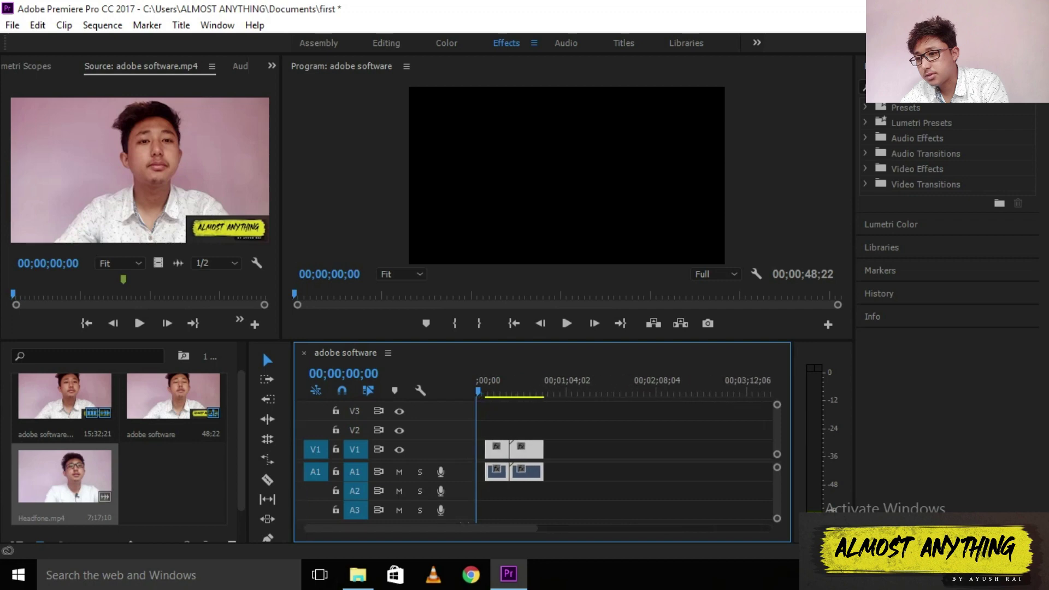
key(equal)
key(equal)
drag(642, 446, 582, 449)
Step: Play the sequence from the start and stop at 12;10
key(Home)
key(space)
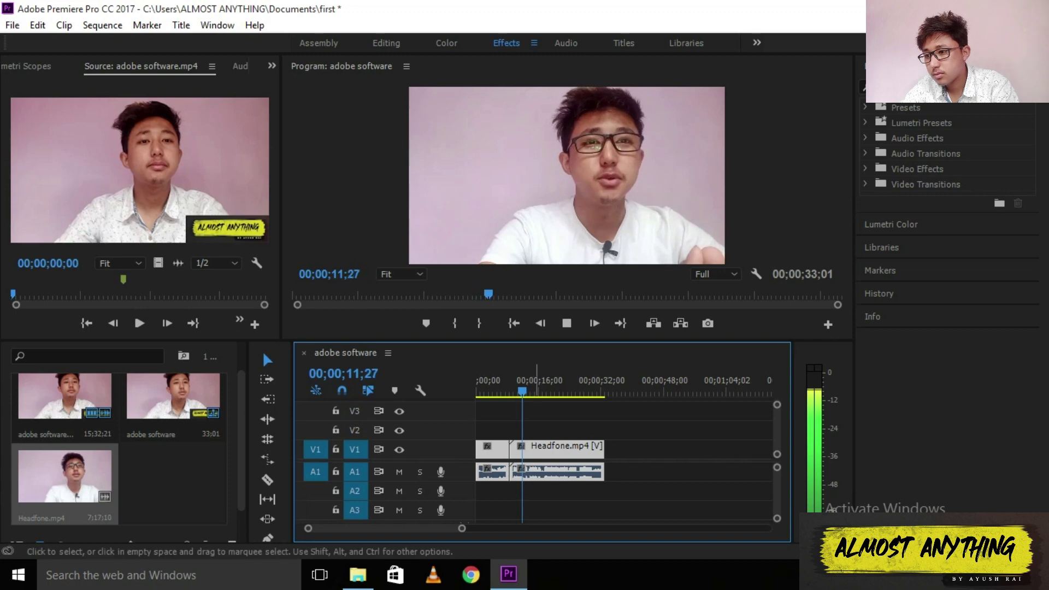
key(space)
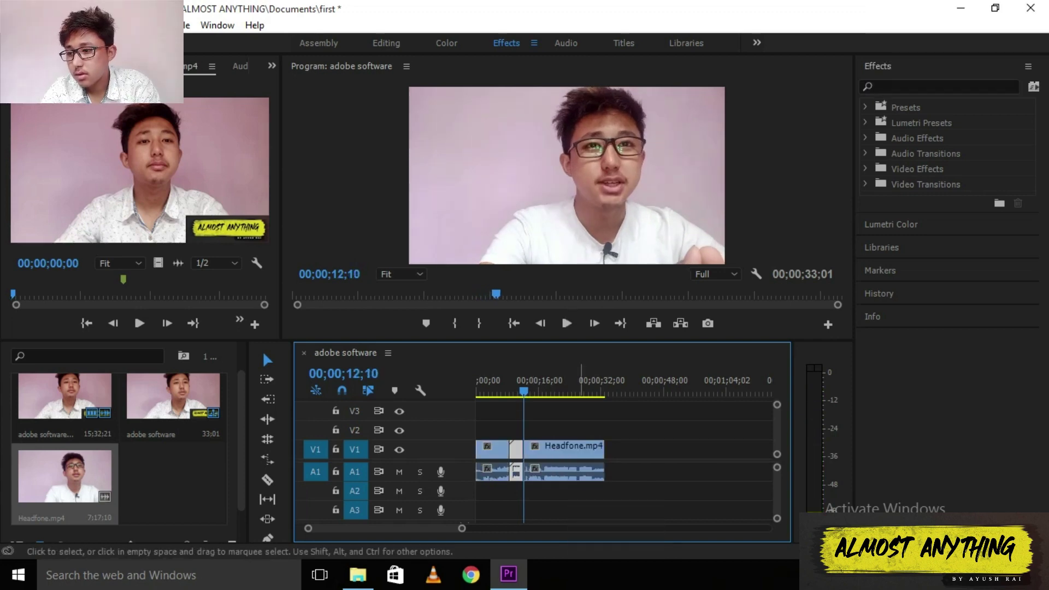
Step: End the Headfone.mp4 clip at 12;10 by splitting it there and deleting the tail
key(ctrl+k)
key(Delete)
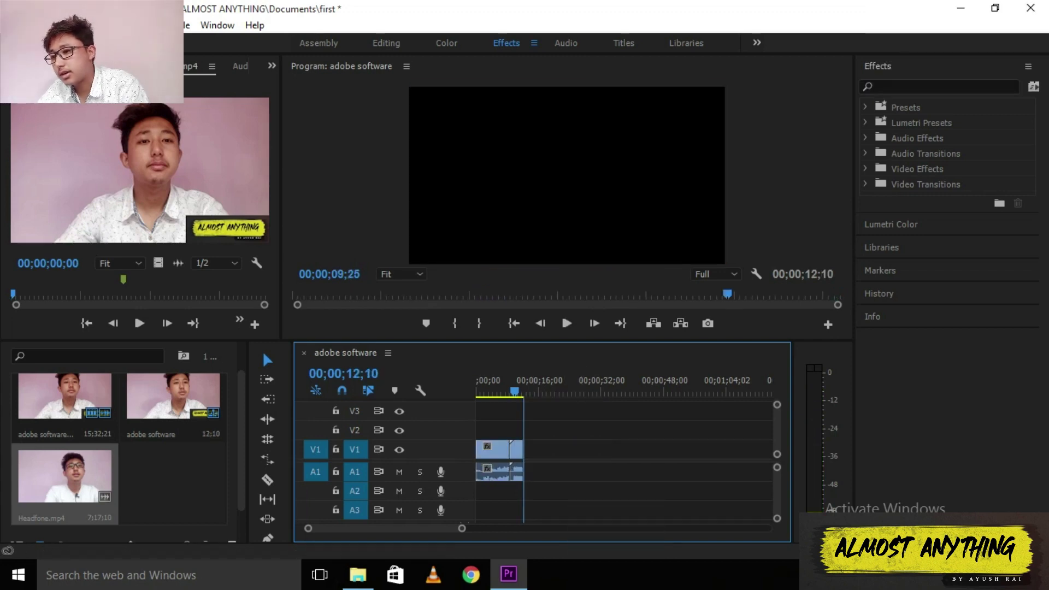
key(Up)
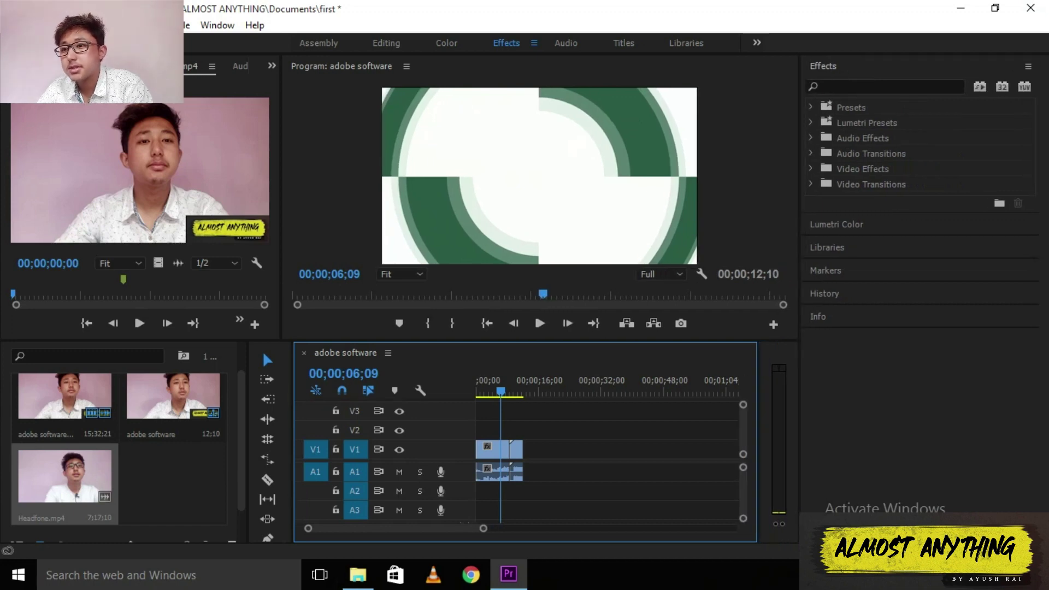
Step: Apply the 3D Motion Cube Spin transition at the cut between the clips and preview it
click(811, 185)
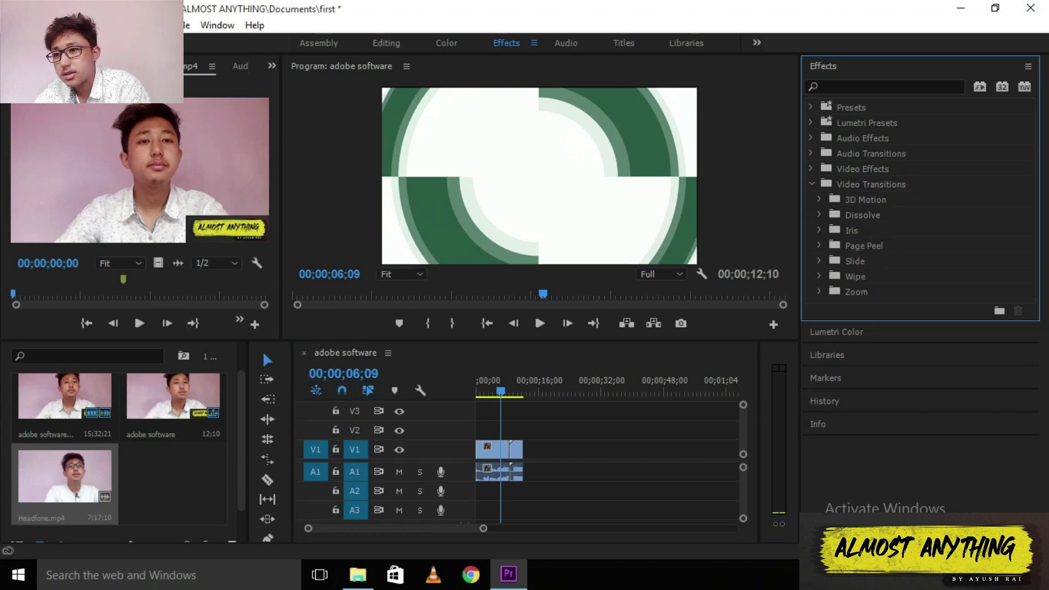
click(819, 200)
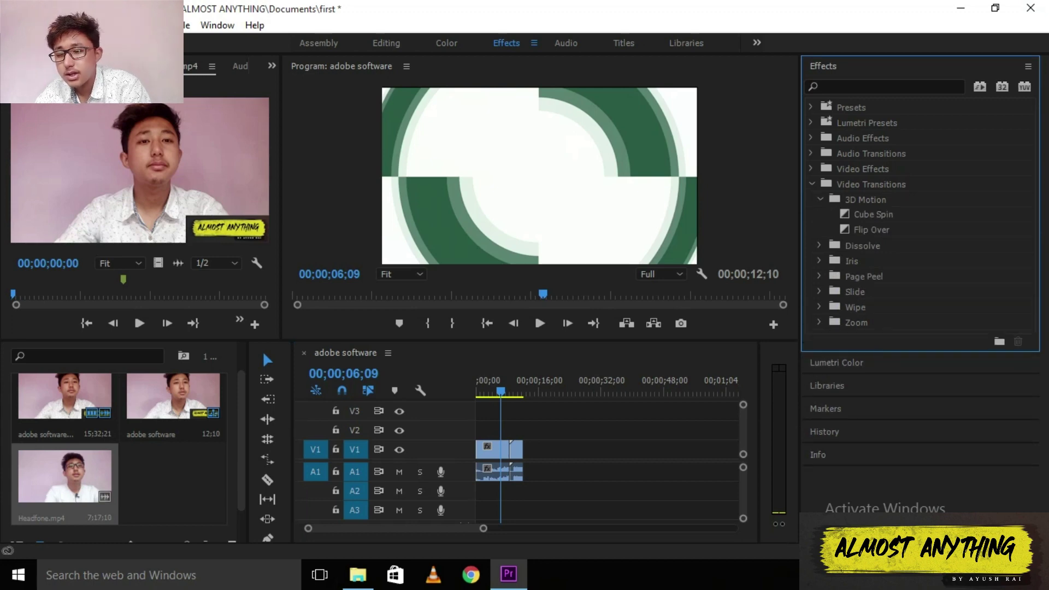
drag(873, 214, 612, 375)
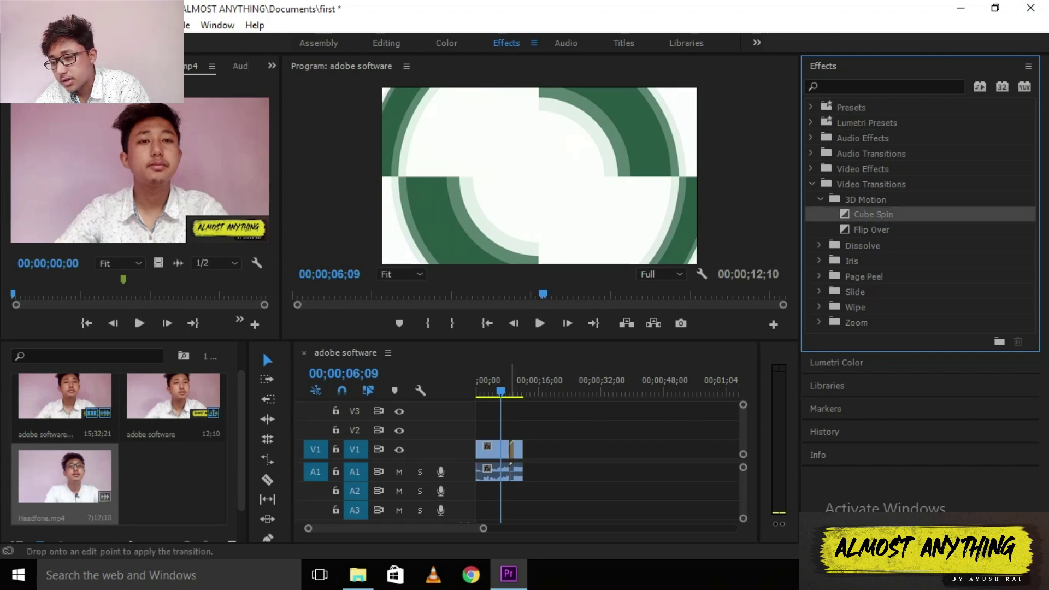
click(540, 323)
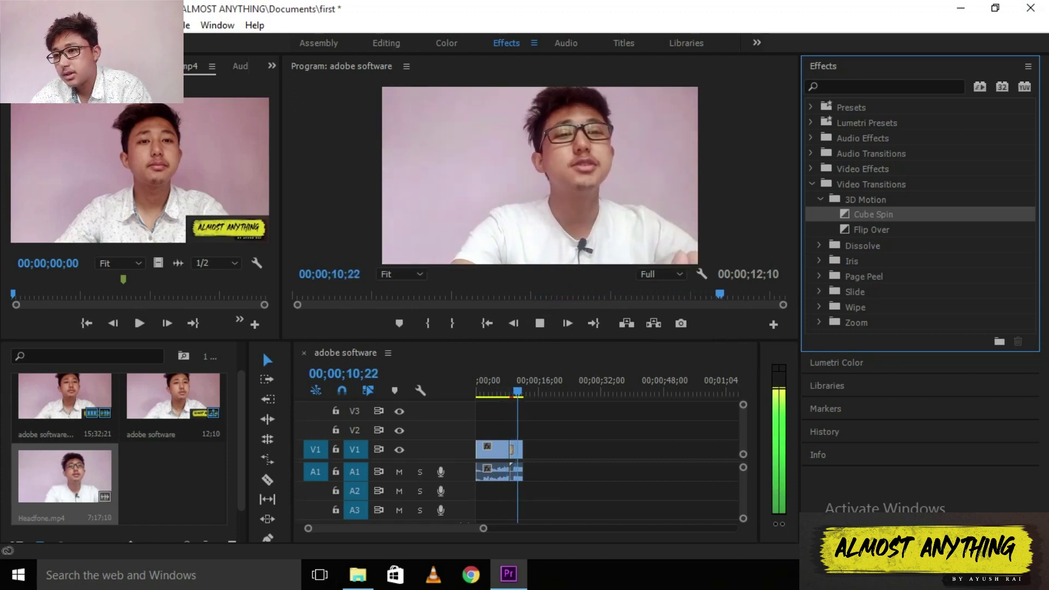
key(space)
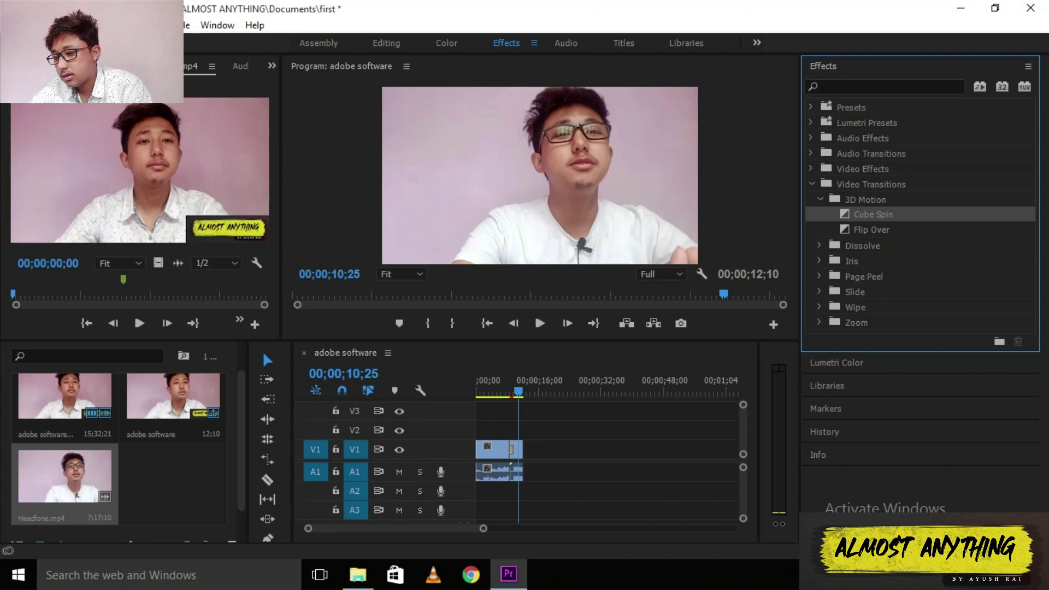
Step: Add a Cross Dissolve to the video cut and preview it
click(819, 245)
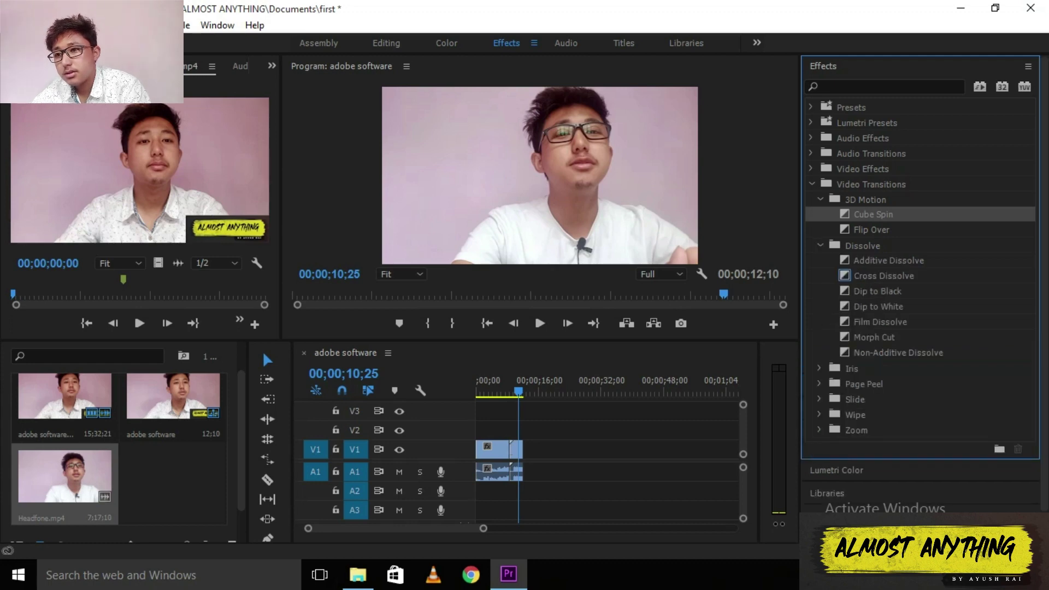
click(883, 276)
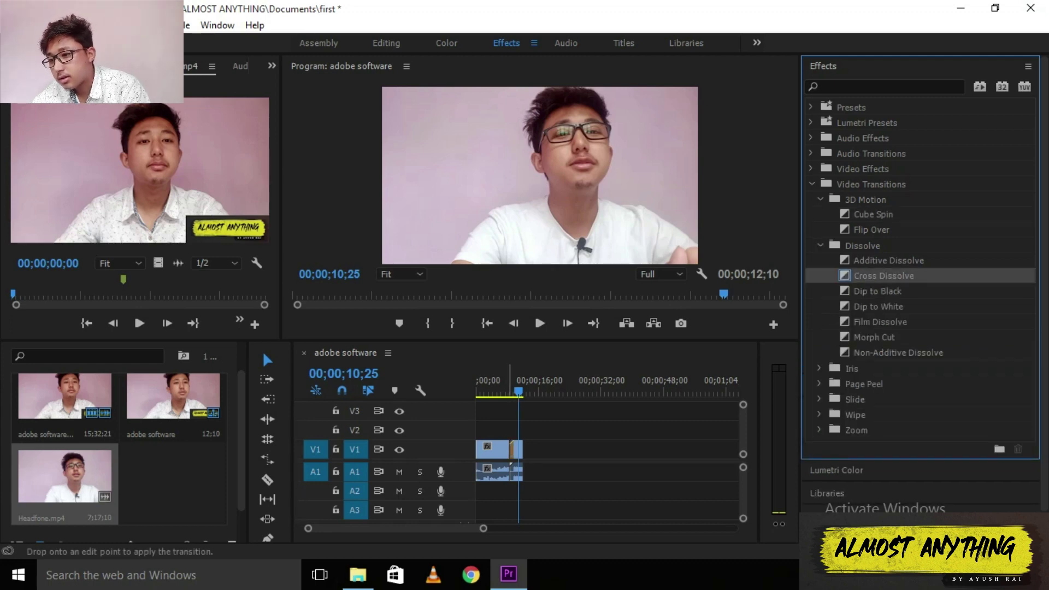
click(497, 381)
key(space)
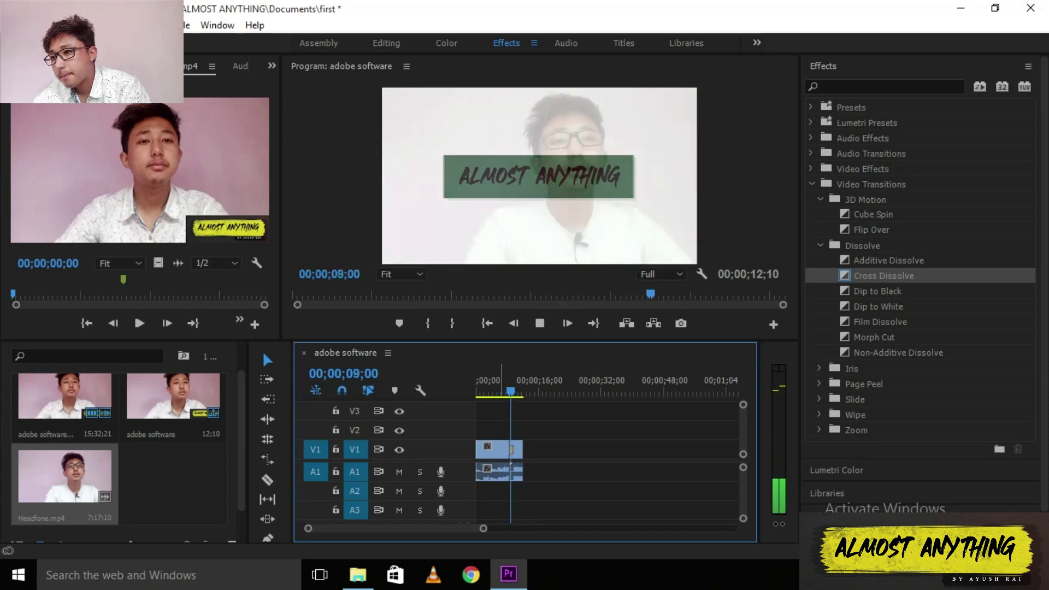
key(space)
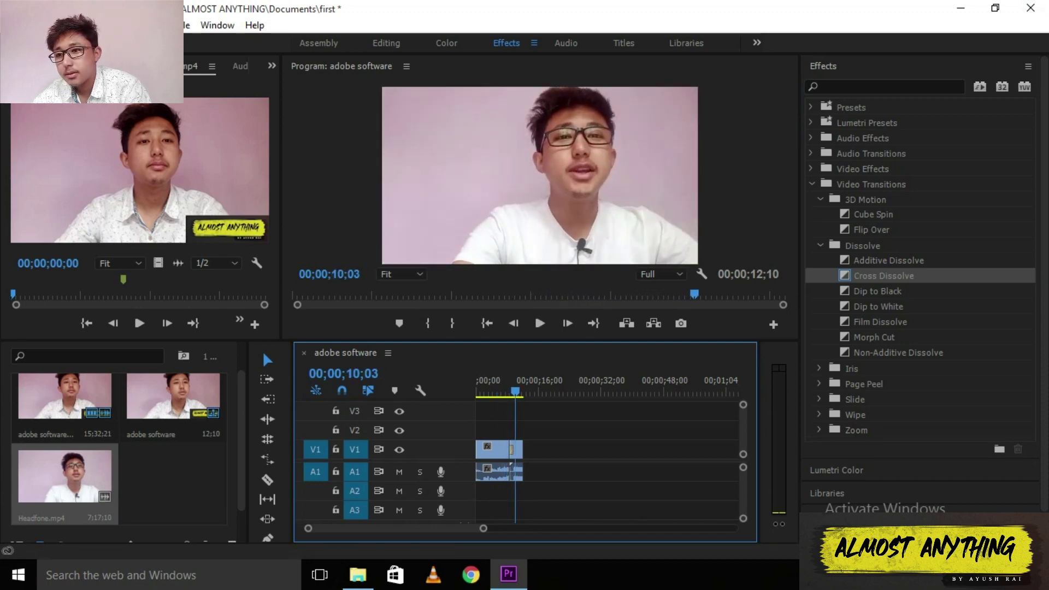
click(820, 245)
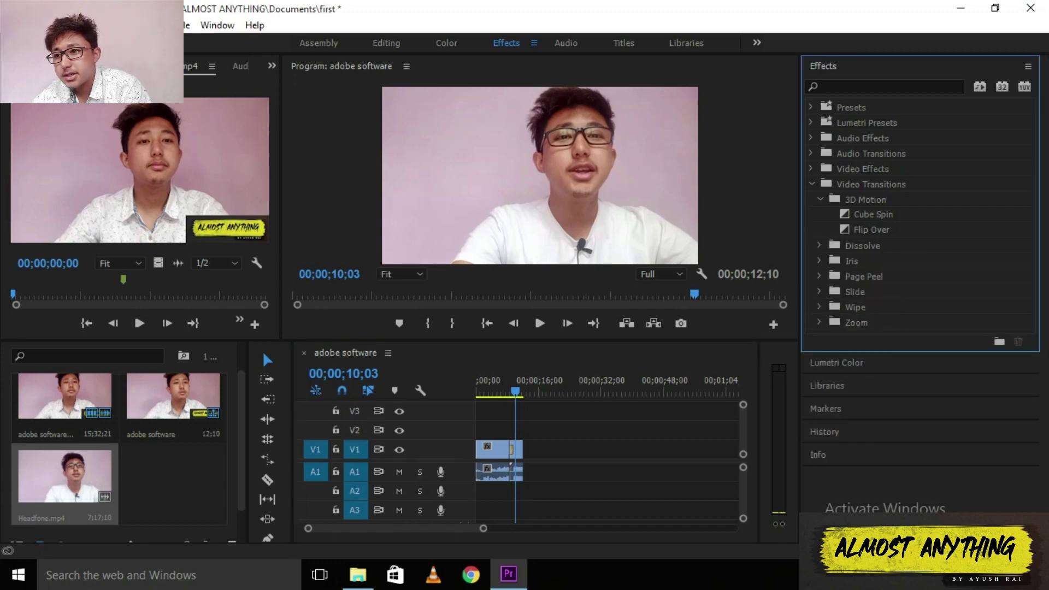
Step: Pick the Constant Power audio crossfade and replay the section around the cut
click(812, 154)
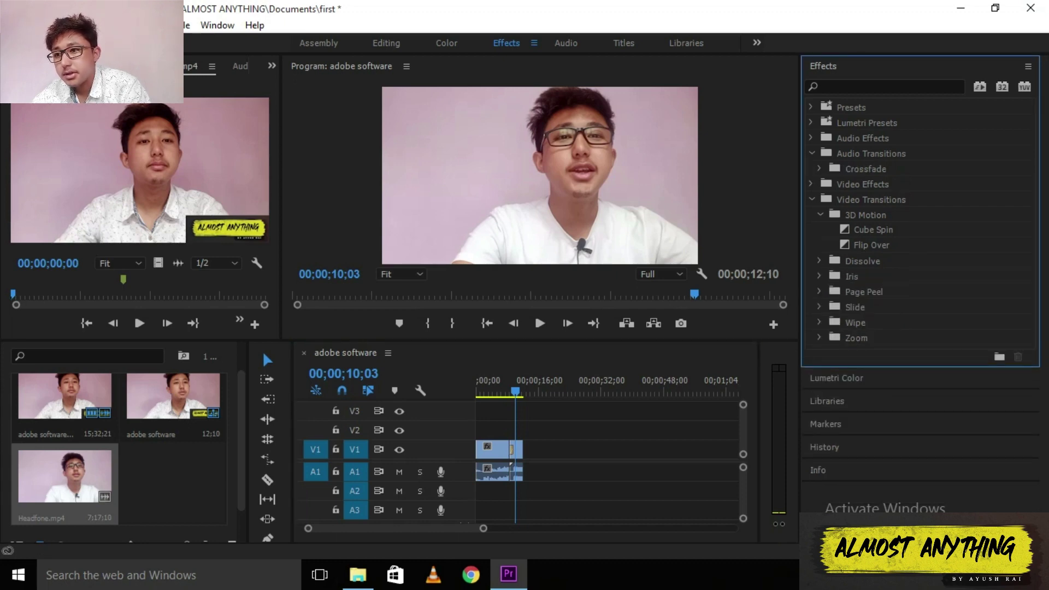
click(819, 168)
click(885, 199)
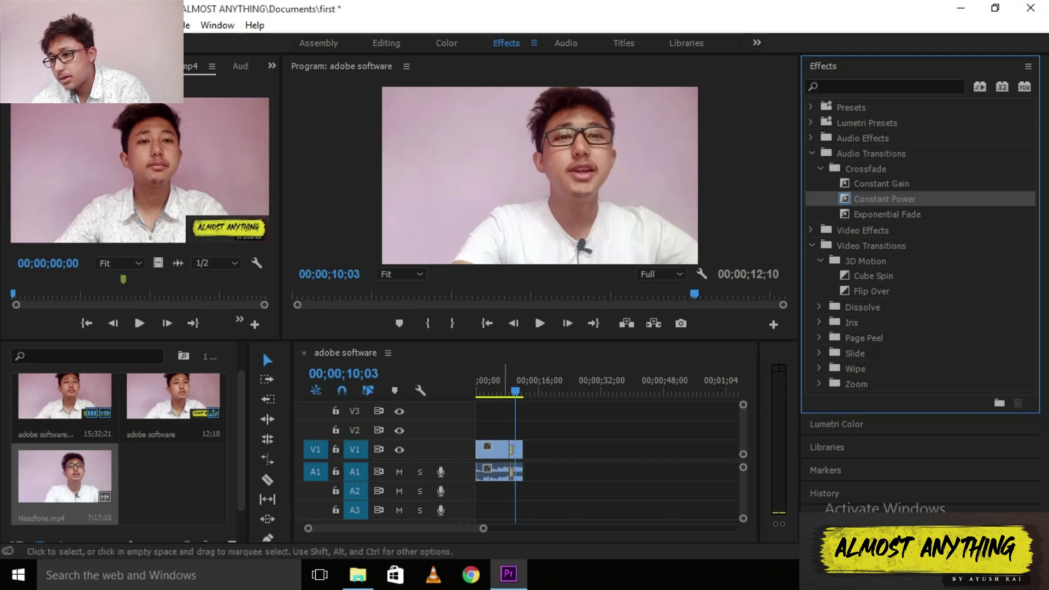
key(space)
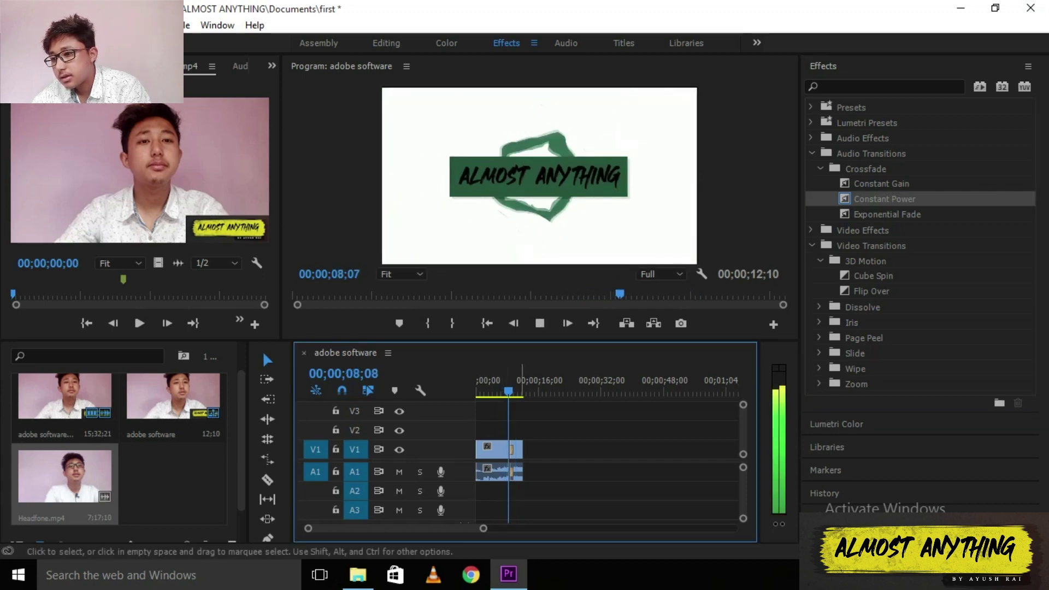
key(space)
Step: Place the Constant Power crossfade on the A1 cut, re-trim the end to 12;10, and play back
drag(64, 476, 513, 471)
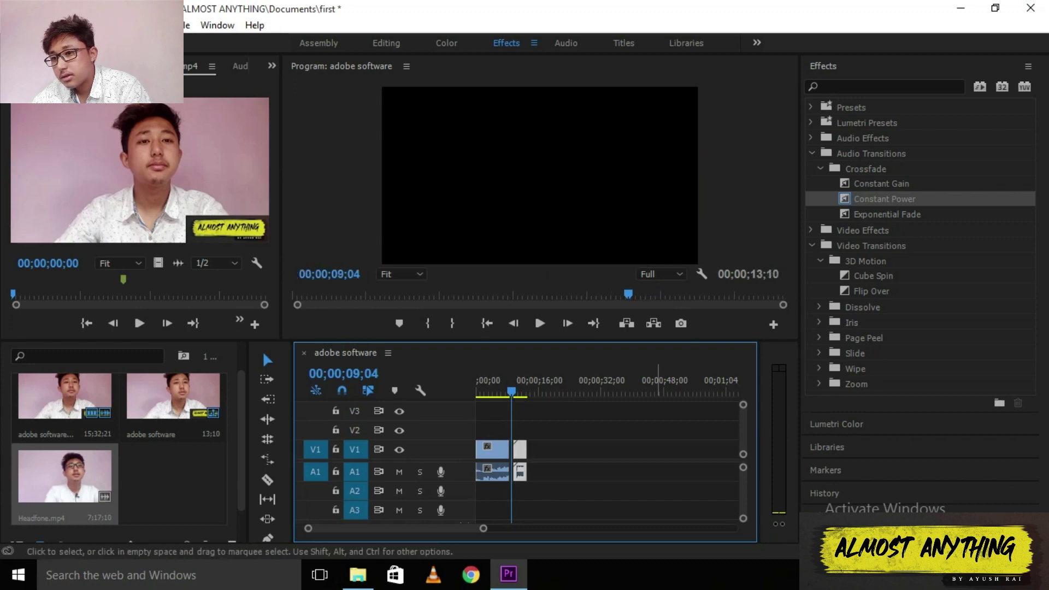
click(885, 199)
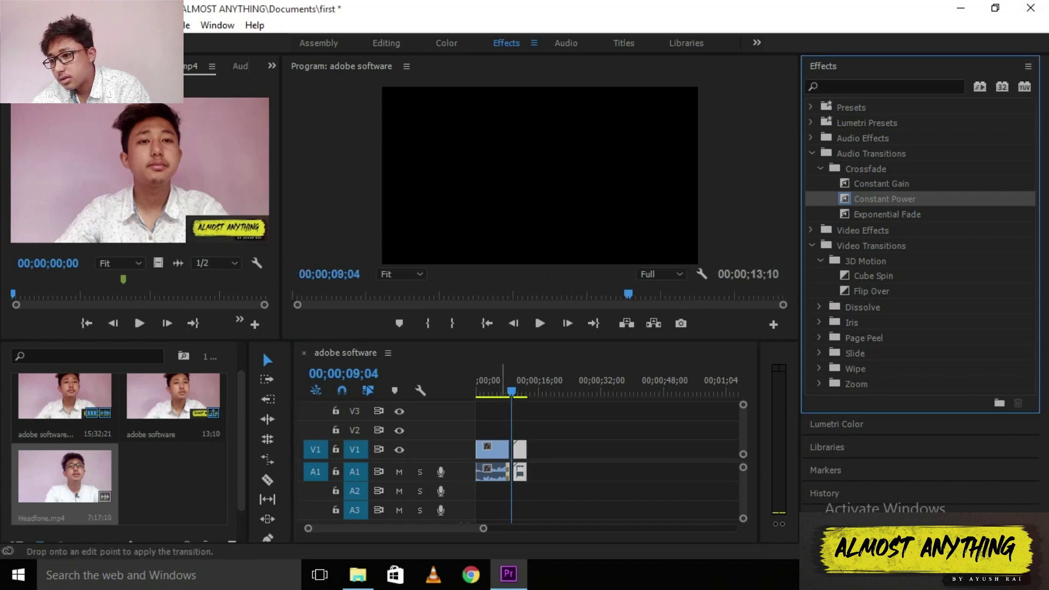
drag(511, 471, 512, 471)
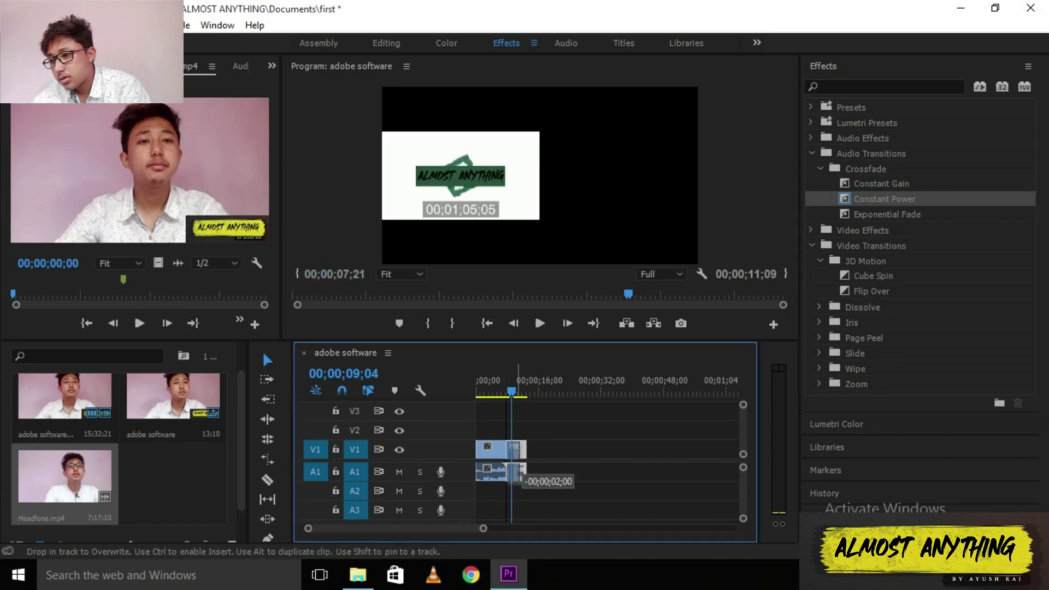
key(ctrl+z)
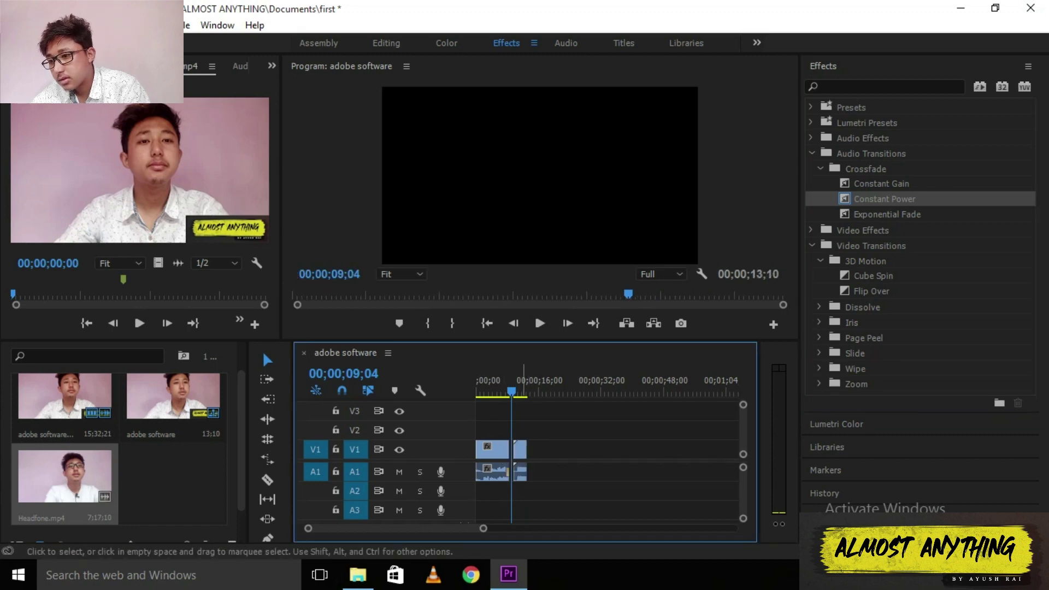
drag(526, 471, 522, 472)
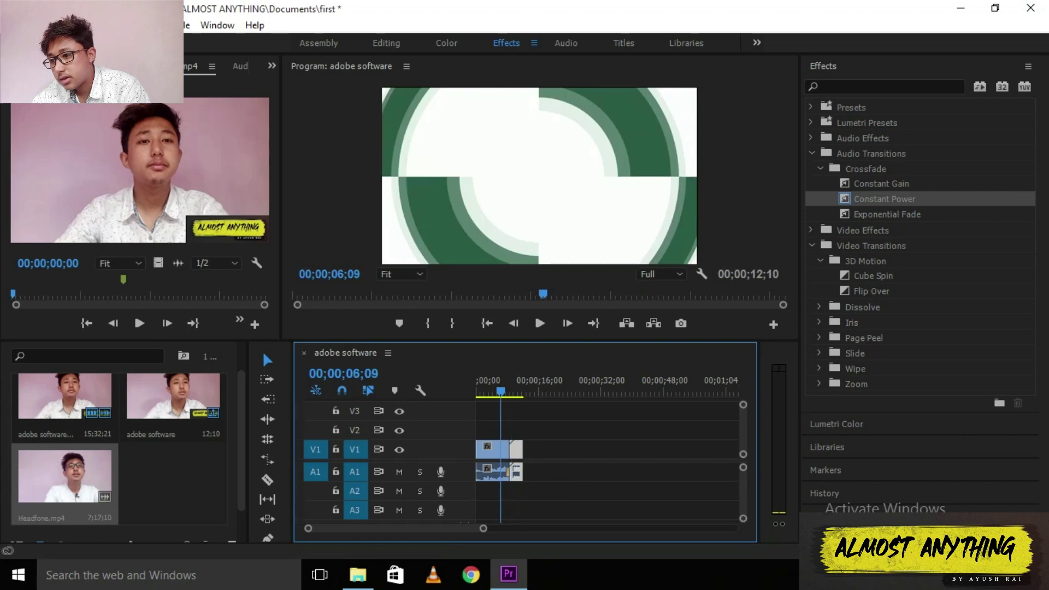
key(space)
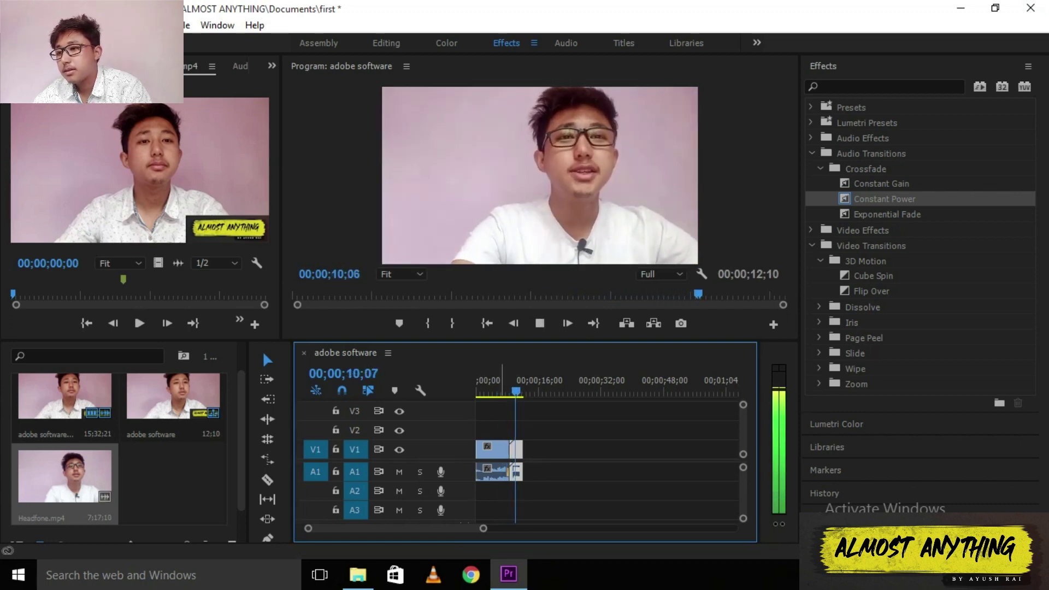
key(space)
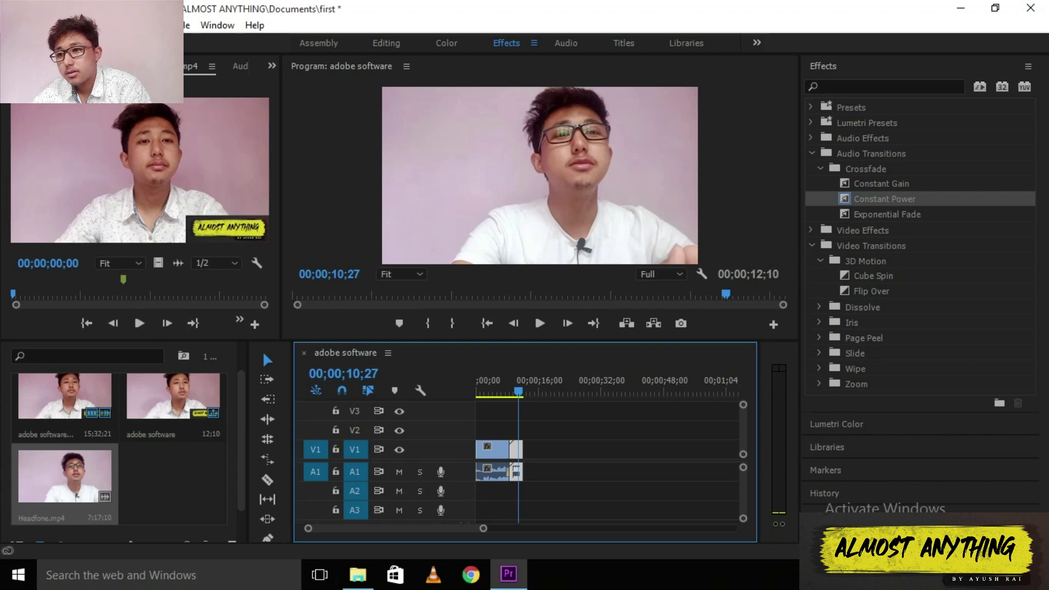
Step: Play the sequence from just before the Cube Spin transition through to 12;10
click(873, 276)
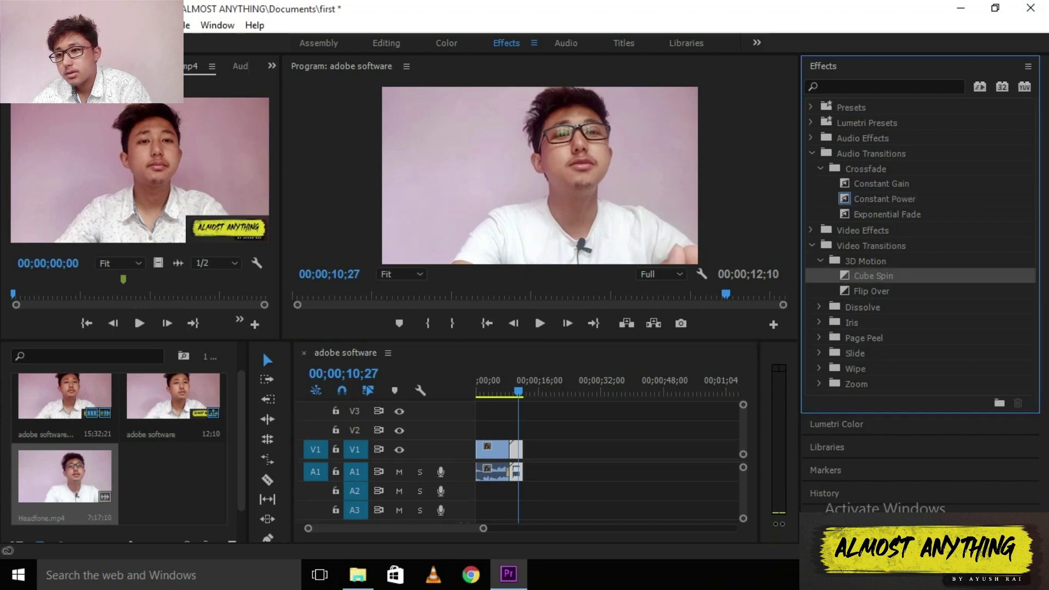
click(501, 393)
key(space)
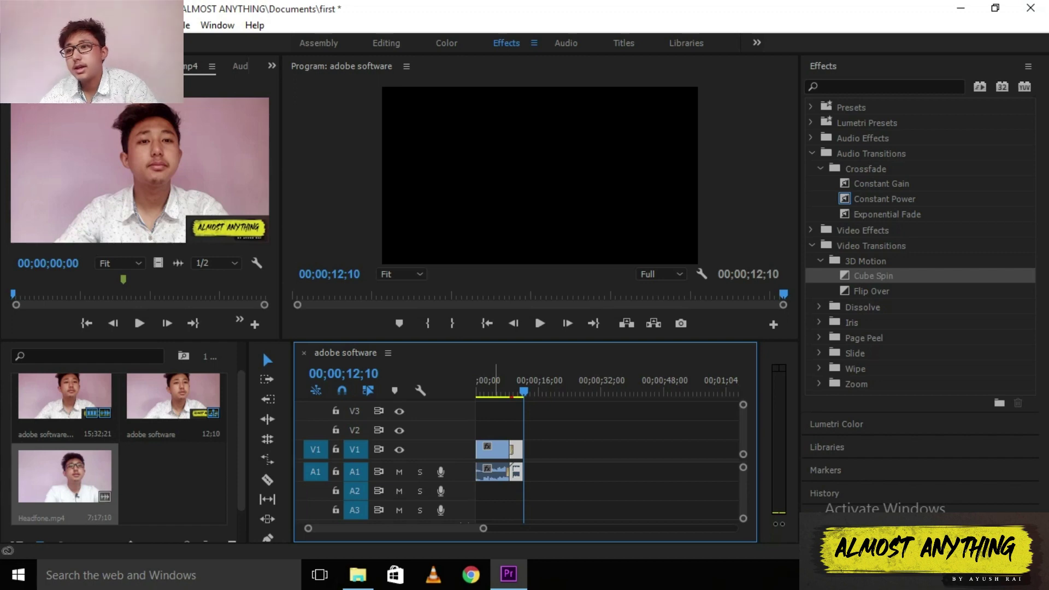
Step: Expand the audio and video effects categories and scroll through their lists
click(863, 137)
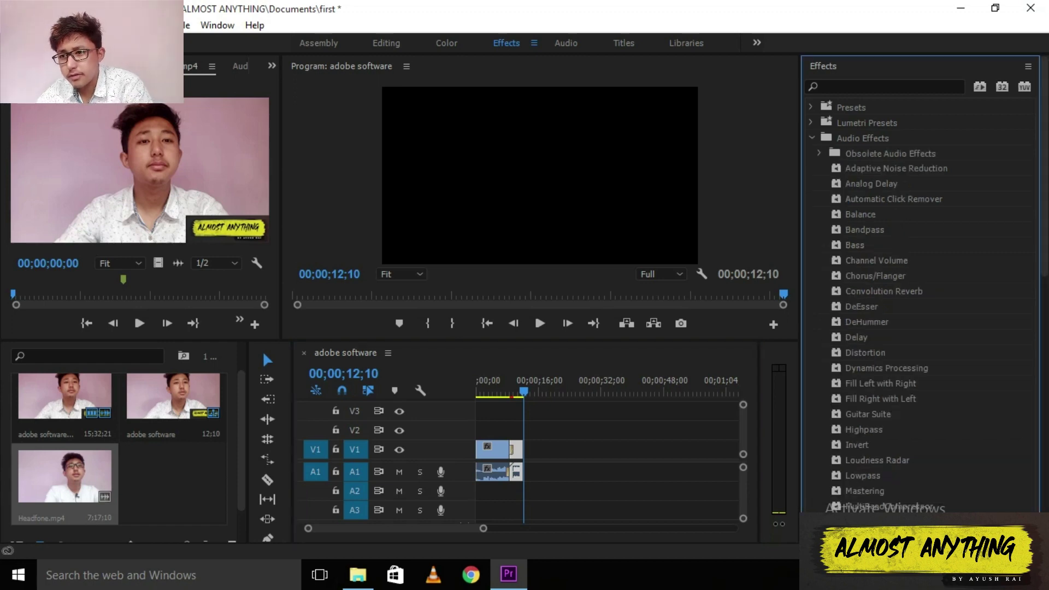
scroll(918, 274, down, 8)
scroll(918, 273, down, 2)
scroll(918, 273, down, 3)
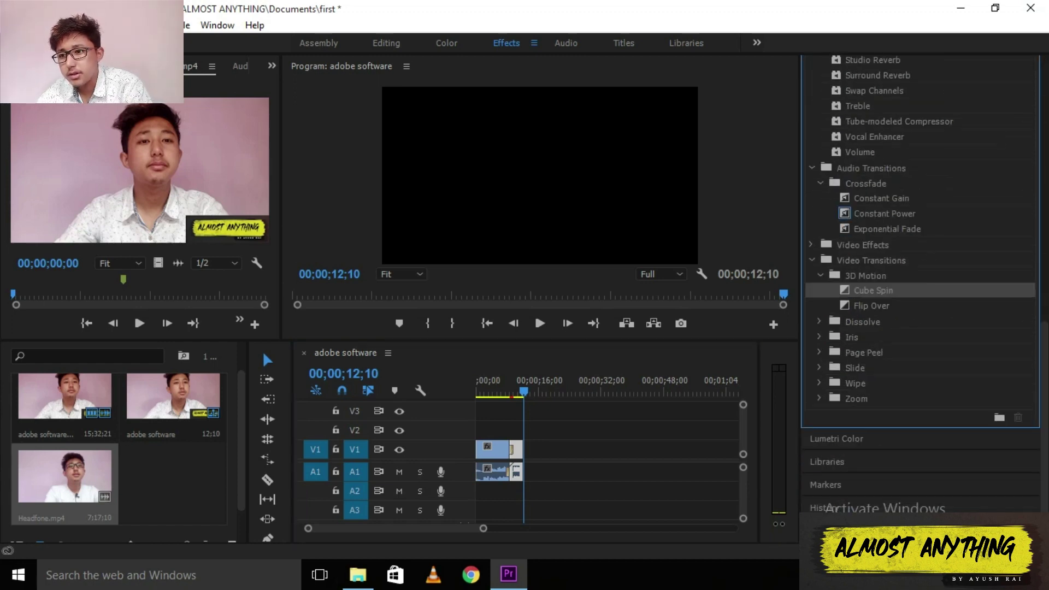
click(811, 245)
scroll(918, 273, down, 2)
scroll(918, 273, down, 2)
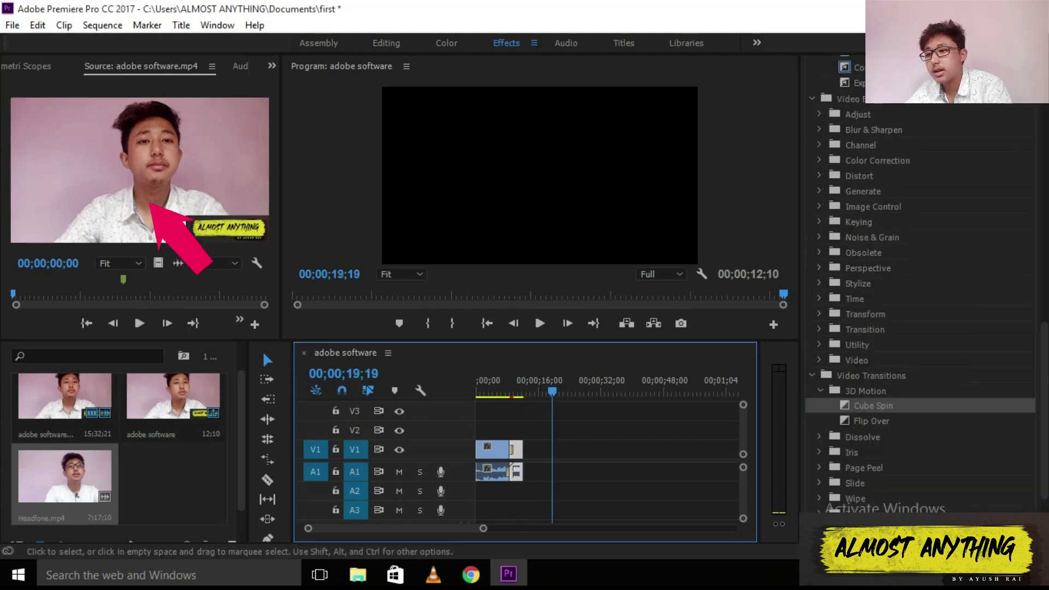
Step: Return the playhead to 00;00;04;10 and open the Export Media settings
drag(524, 391, 493, 391)
click(12, 26)
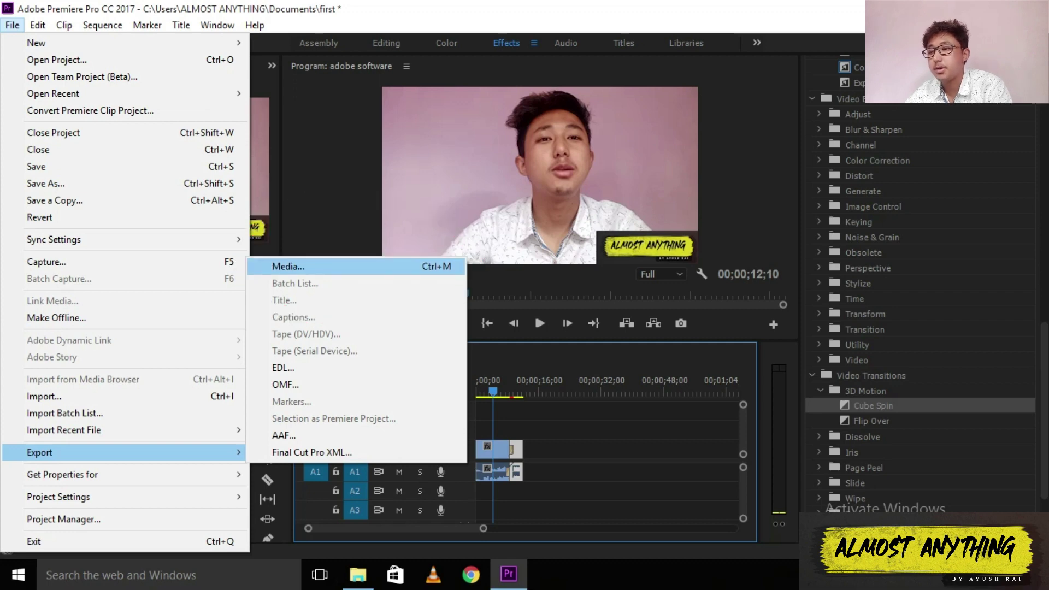
key(Return)
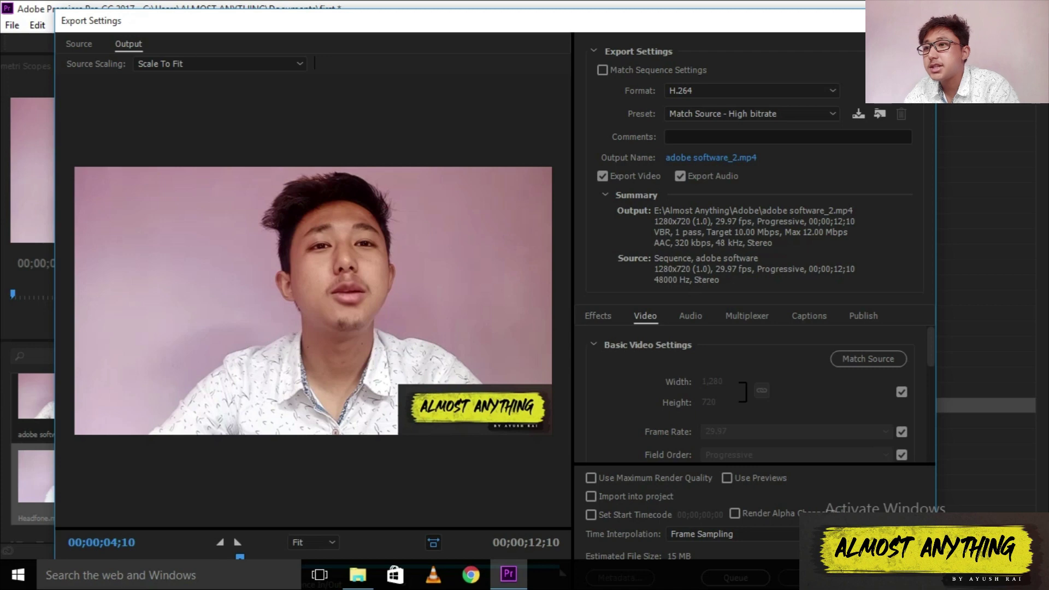
Step: Choose the Android Tablet - 720p 29.97 preset and open the Output Name Save As dialog
click(751, 114)
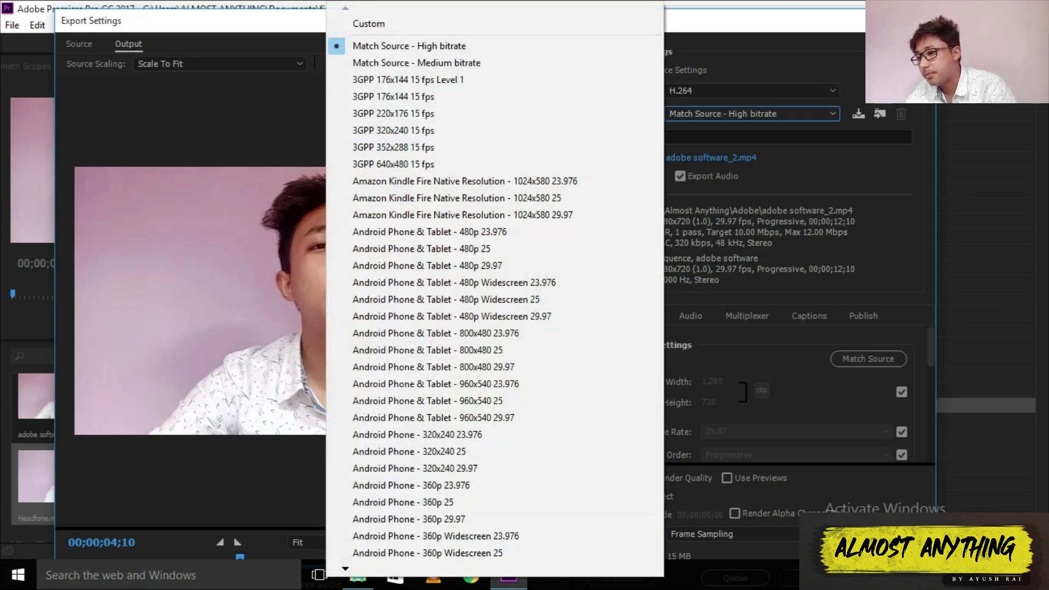
scroll(437, 429, down, 4)
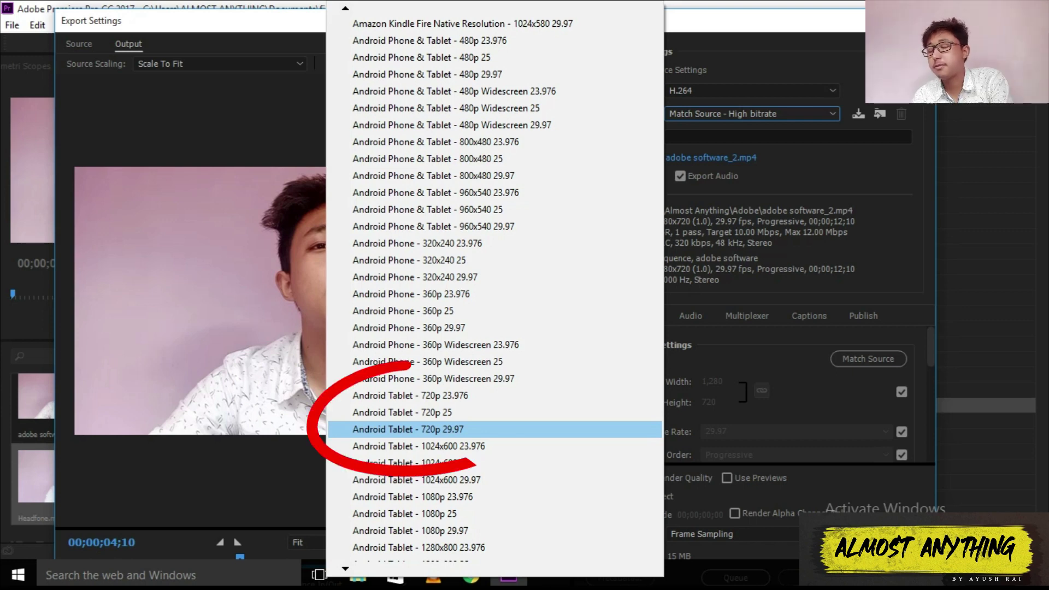
click(407, 429)
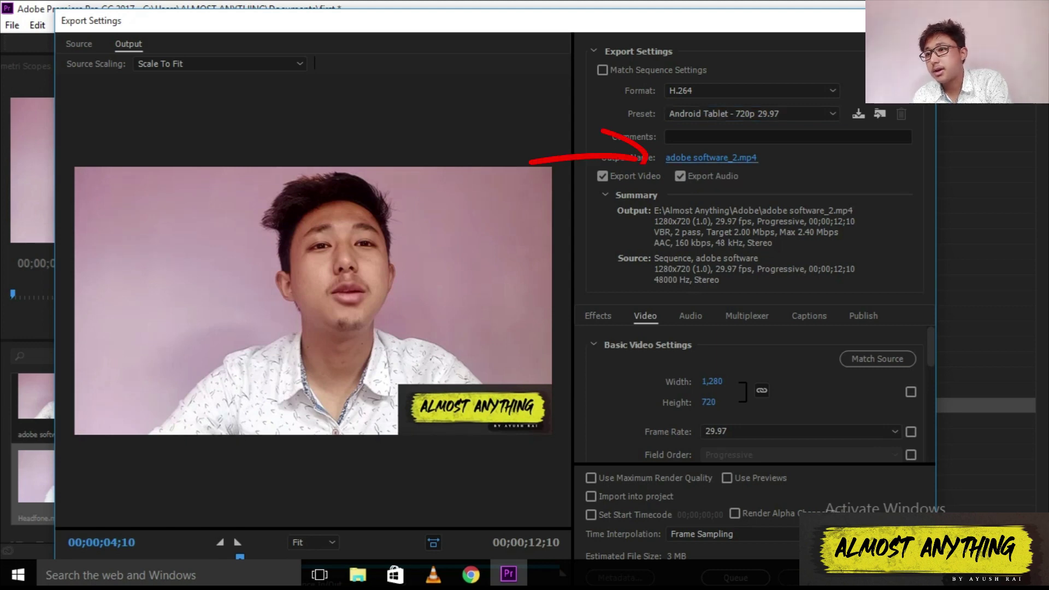
click(710, 158)
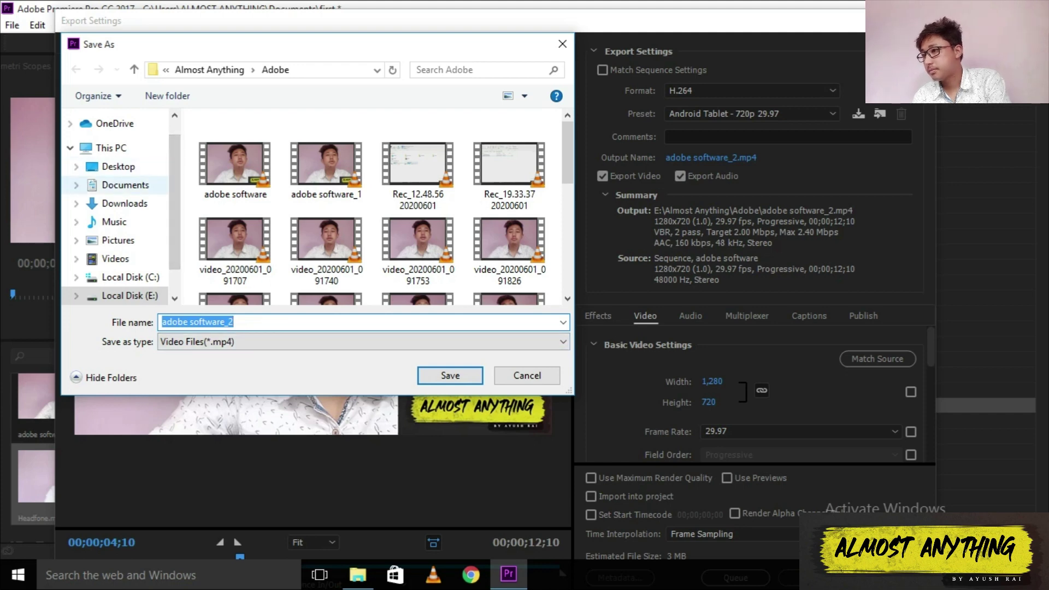
Step: Set the export output file to first.mp4 in the Documents folder
click(126, 184)
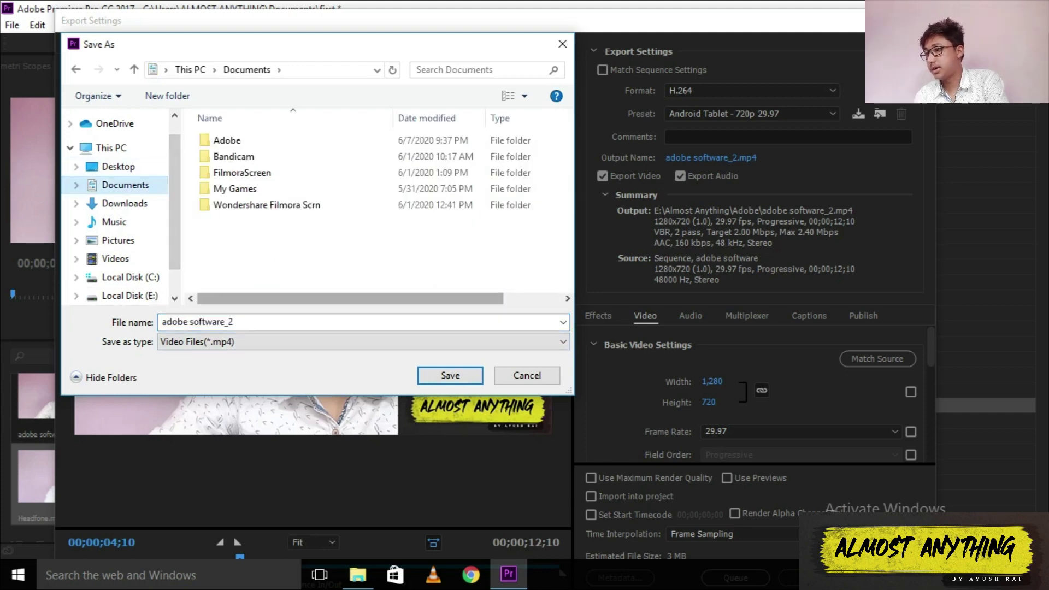
triple_click(219, 322)
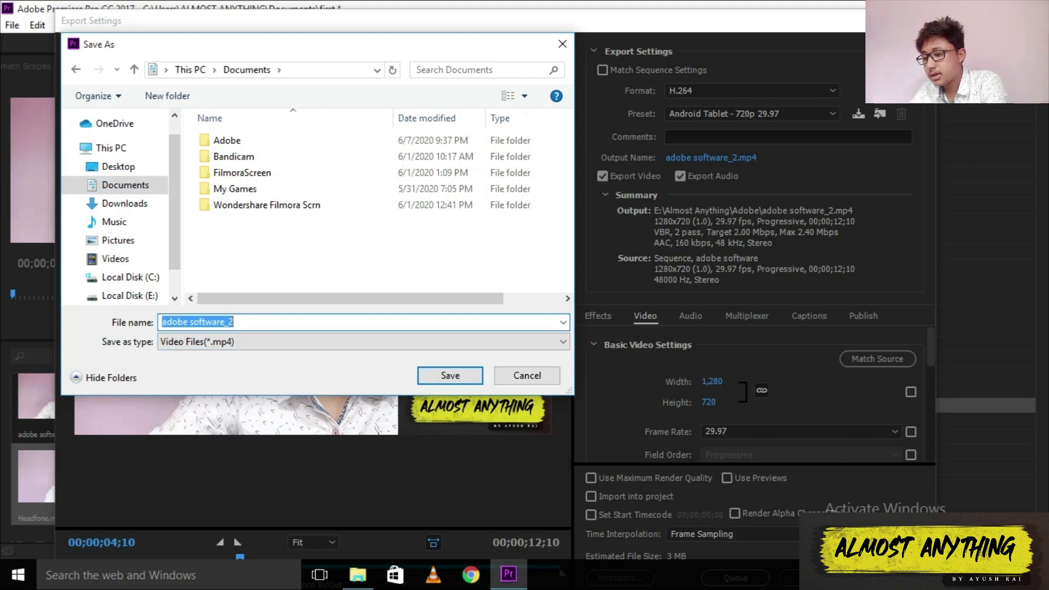
text(first)
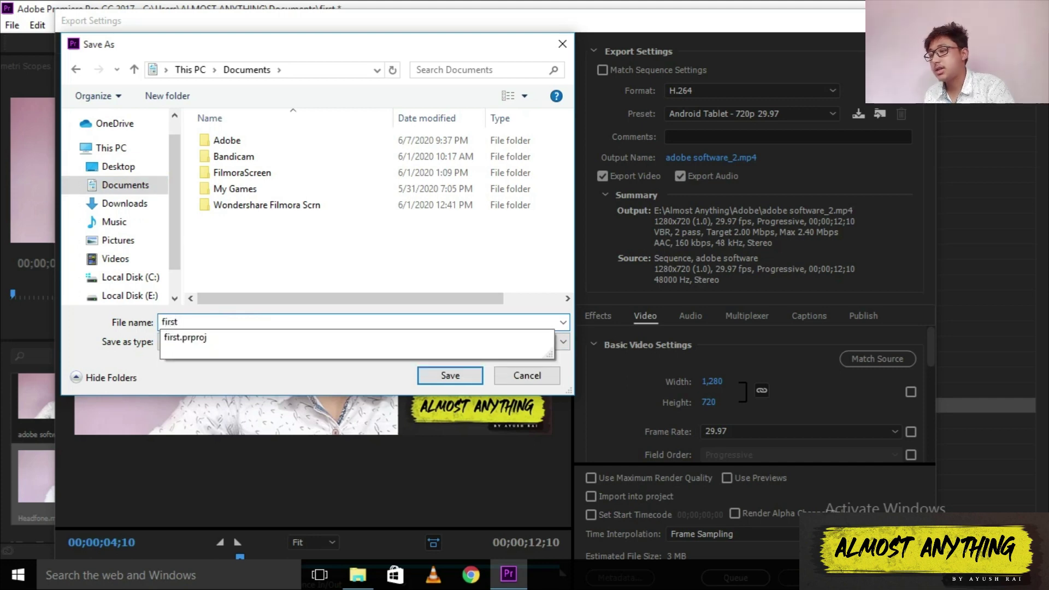
key(Escape)
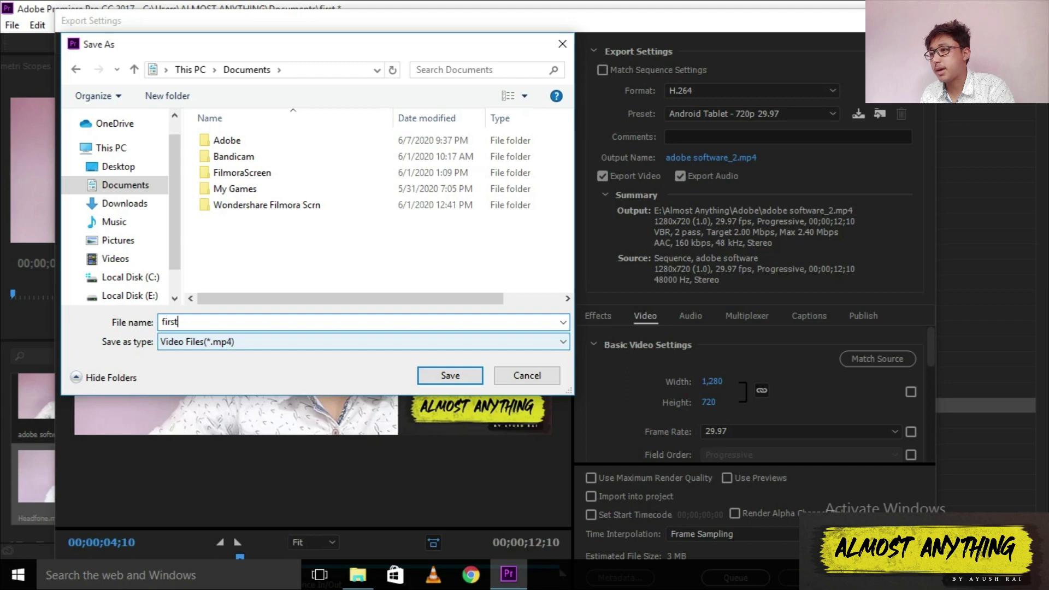
click(451, 375)
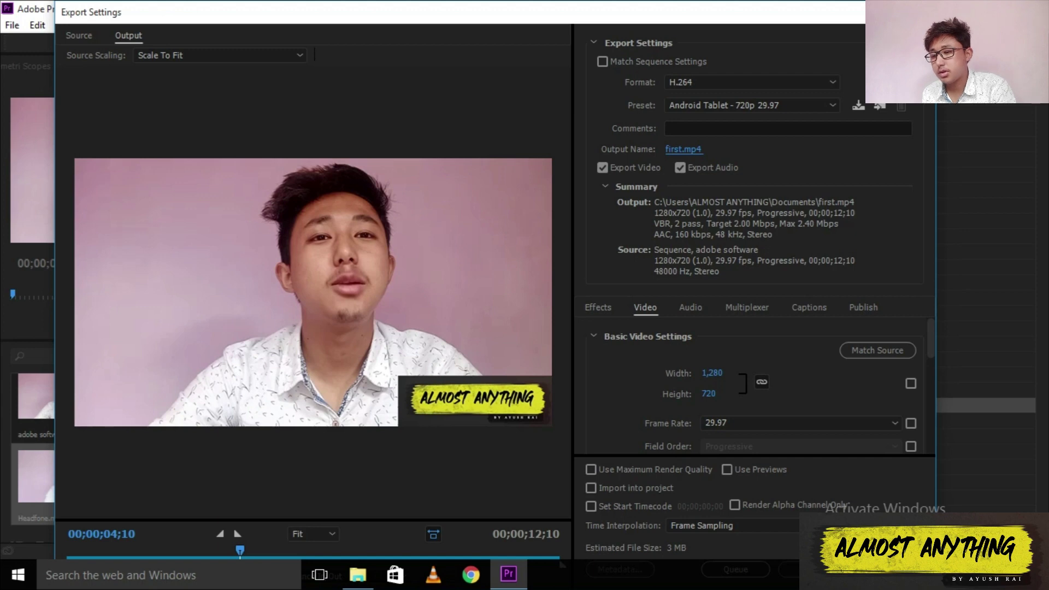
Step: Keep the frame rate at 29.97 and encode the sequence to first.mp4
click(684, 149)
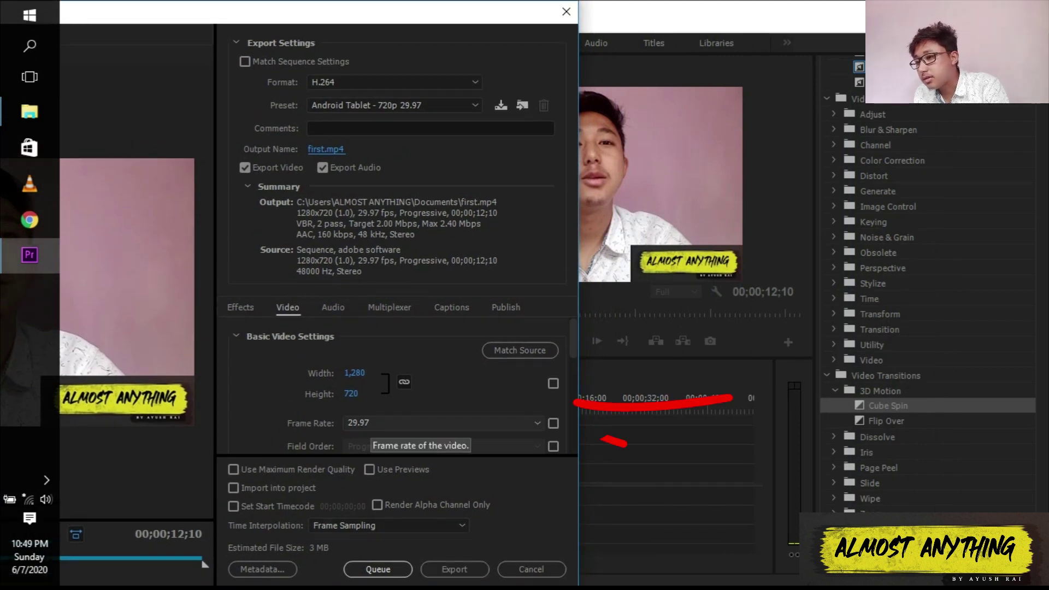
click(383, 423)
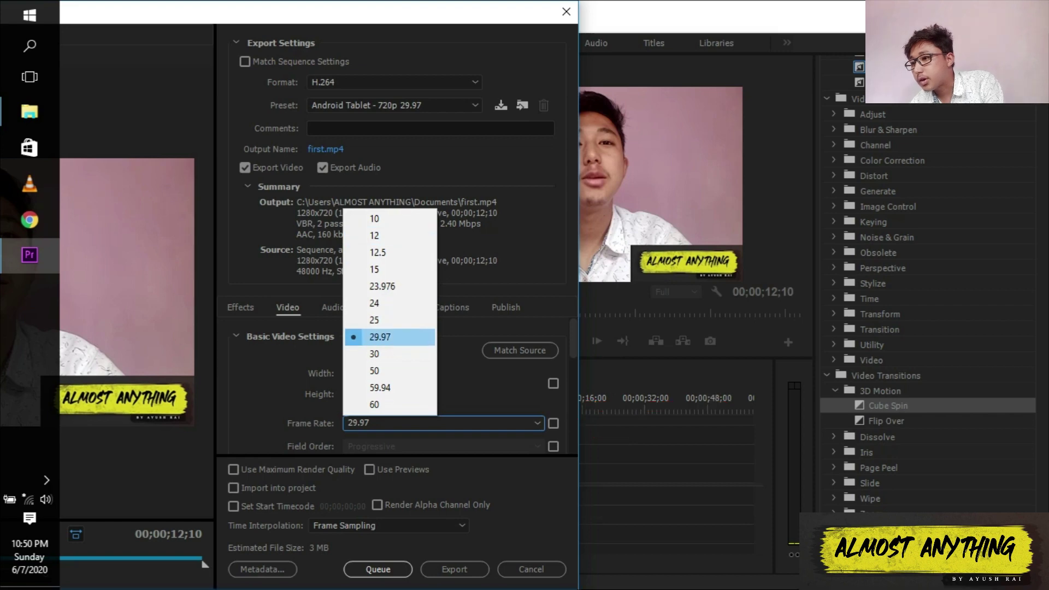
click(382, 337)
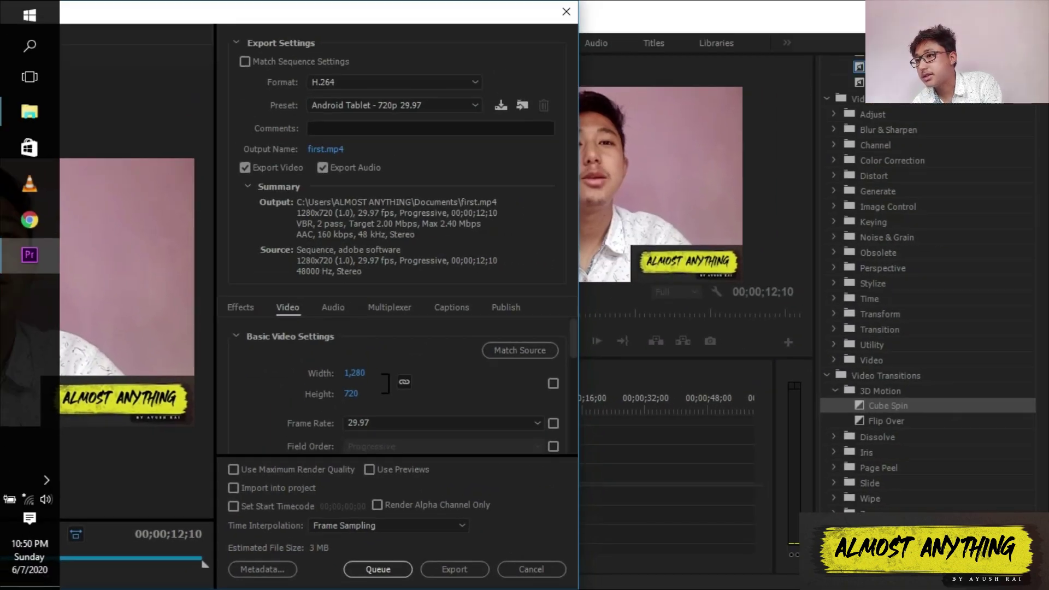
click(455, 569)
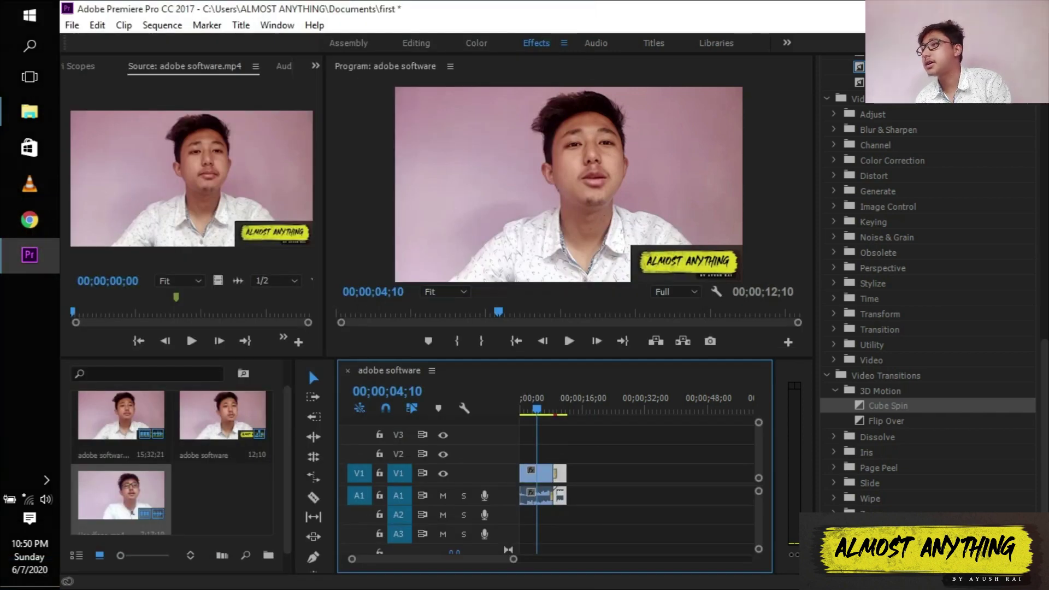
Step: Open first.mp4 from Documents in File Explorer so it plays in VLC
click(30, 111)
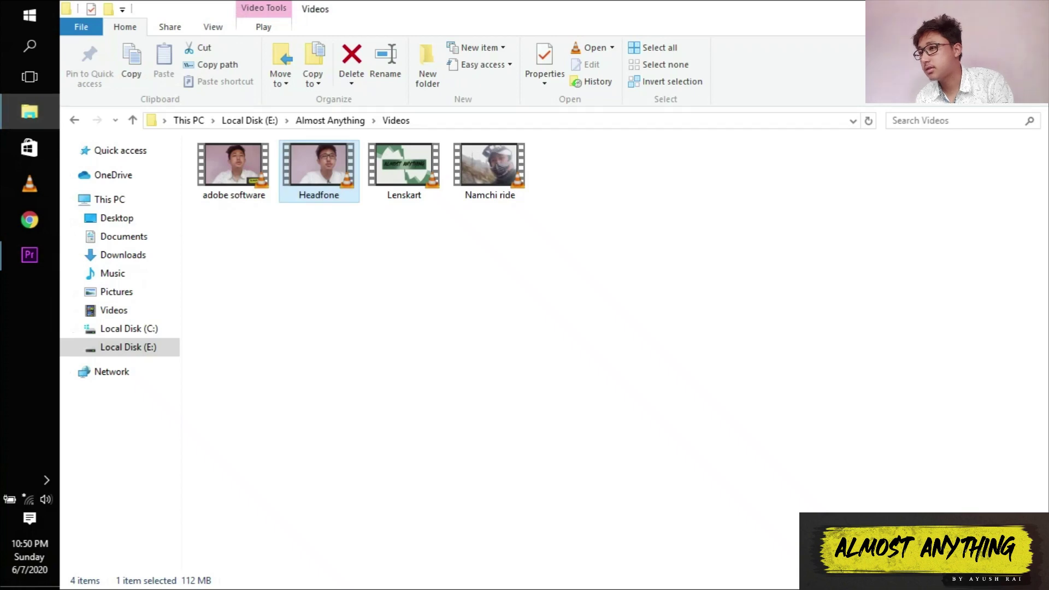
click(124, 236)
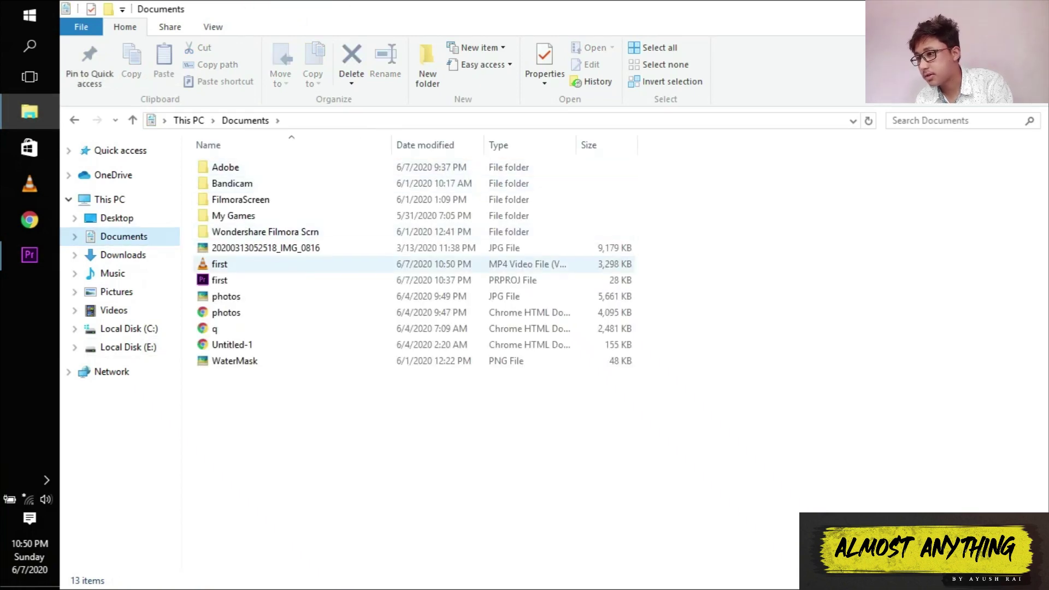
click(219, 264)
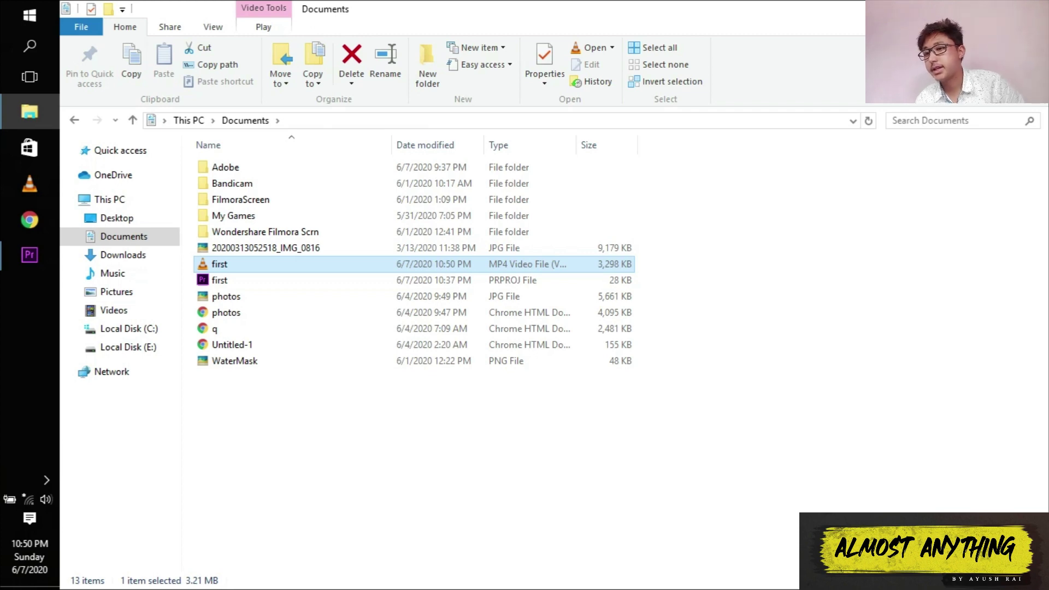
key(Return)
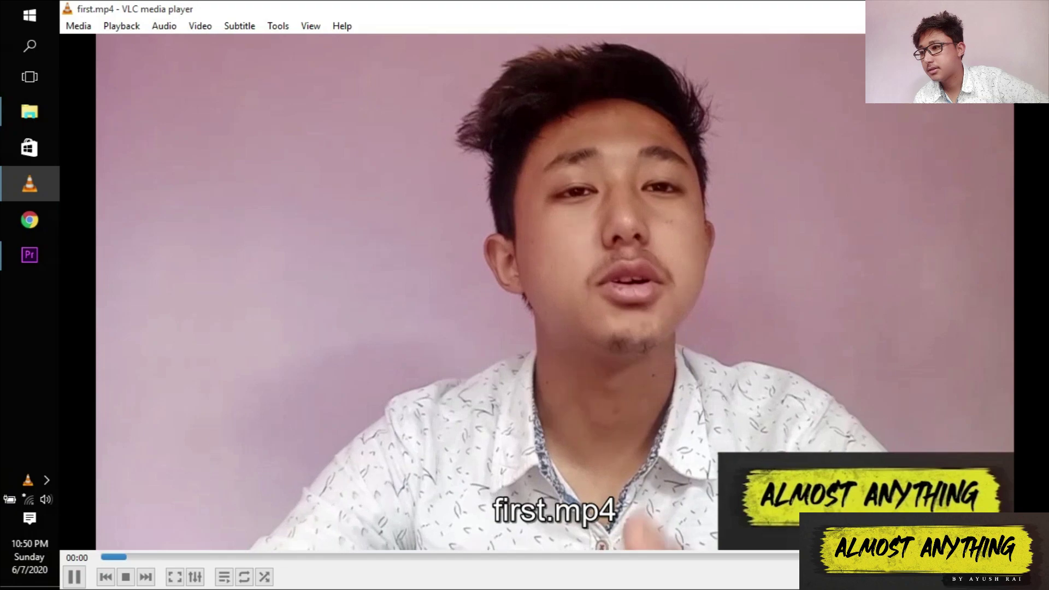